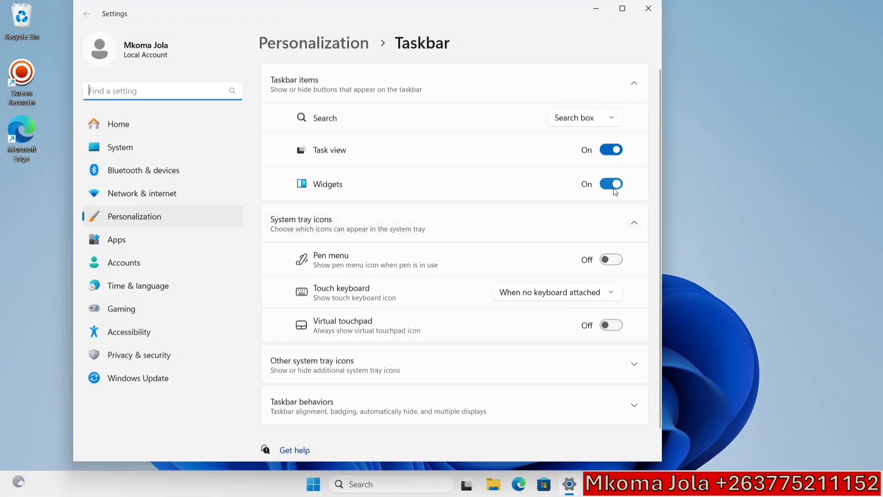
- Turn off the Widgets and Task view taskbar items, set Search to "Search icon only", and close the taskbar settings
left_click(612, 185)
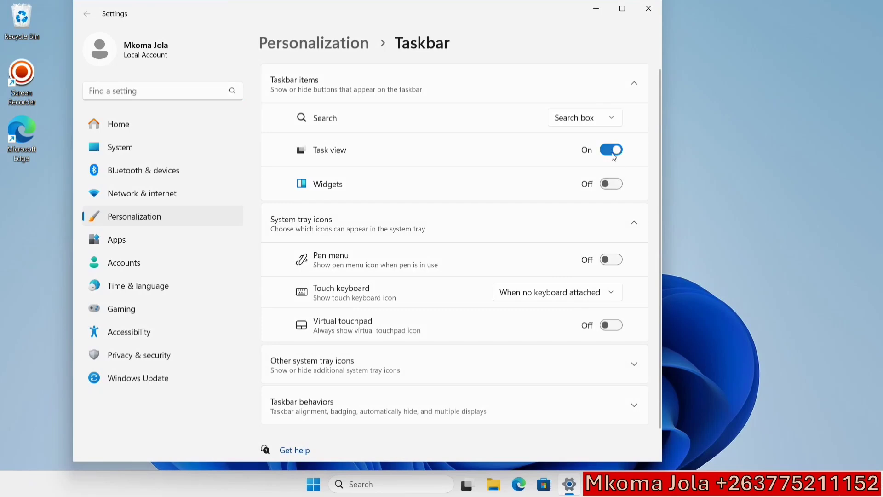
left_click(613, 152)
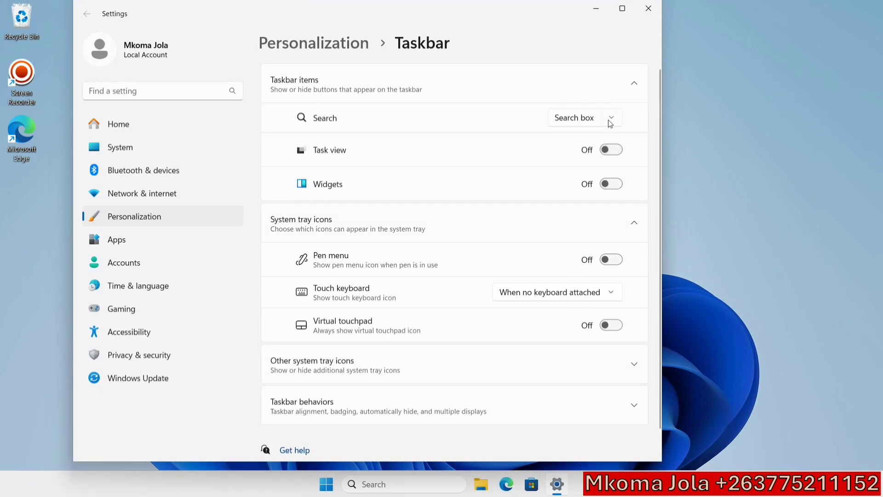
left_click(608, 120)
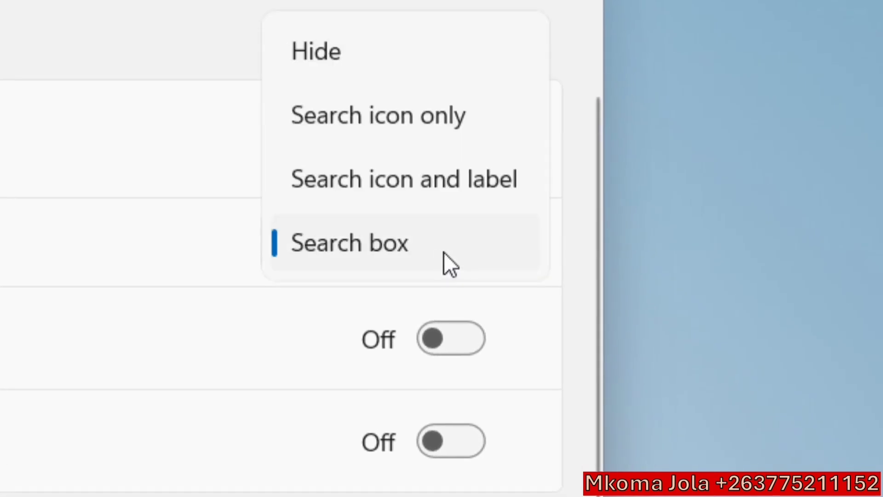
left_click(379, 121)
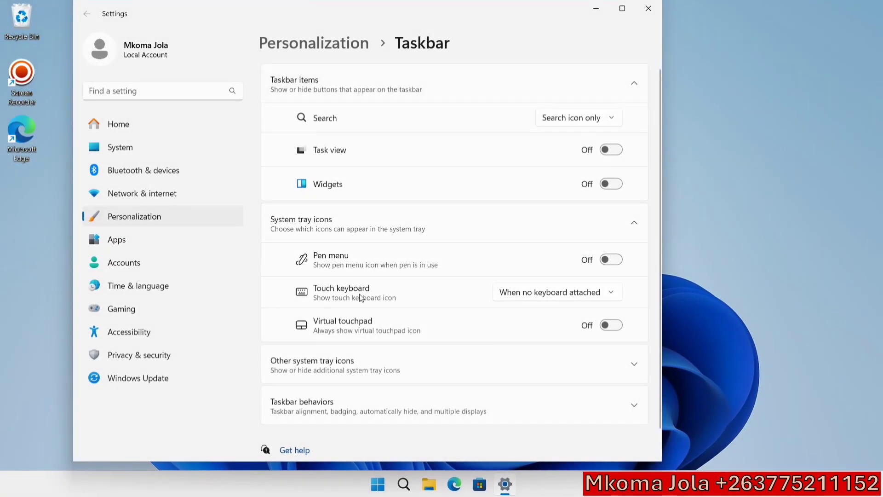
left_click(648, 8)
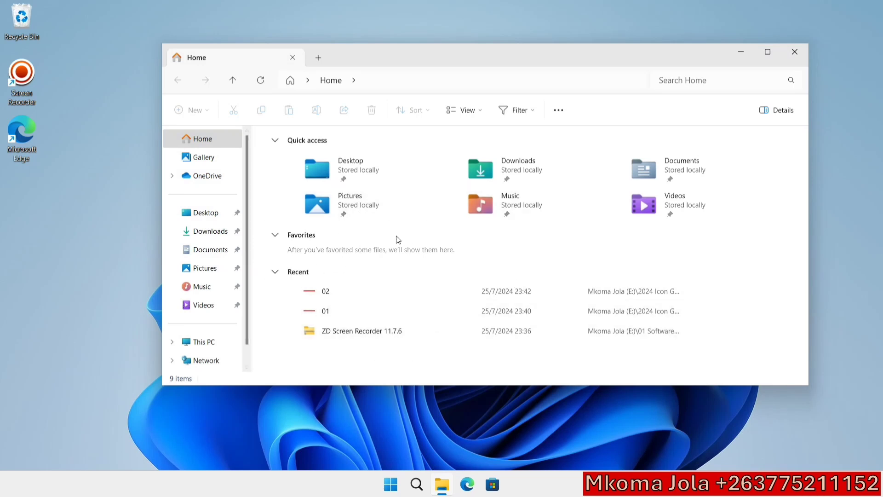
- Set Open File Explorer to "This PC" in Folder Options, apply the change, and close the File Explorer window
left_click(198, 345)
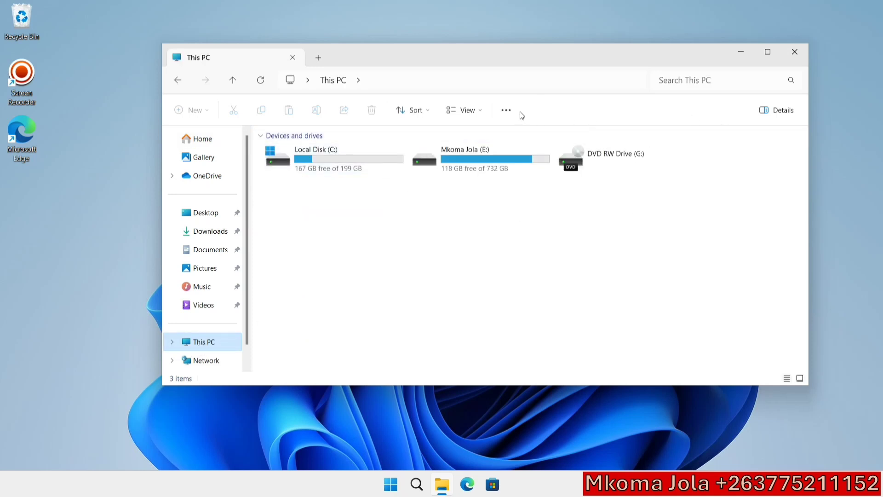
left_click(507, 112)
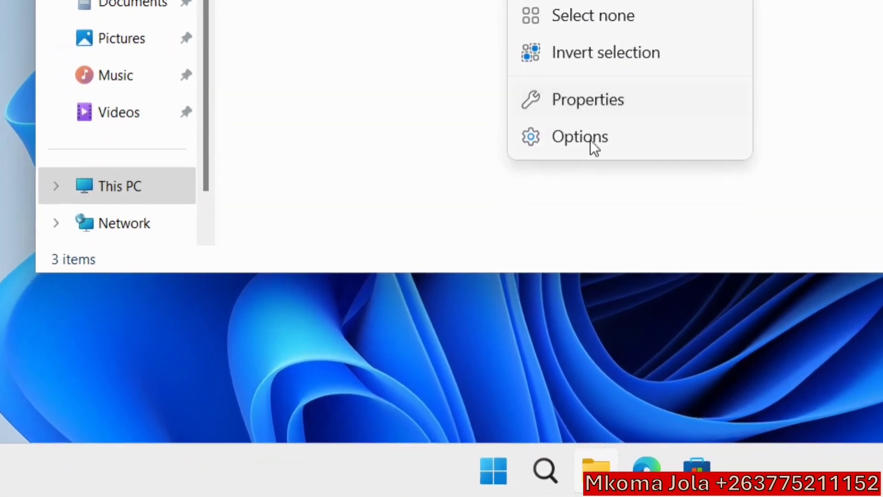
left_click(589, 139)
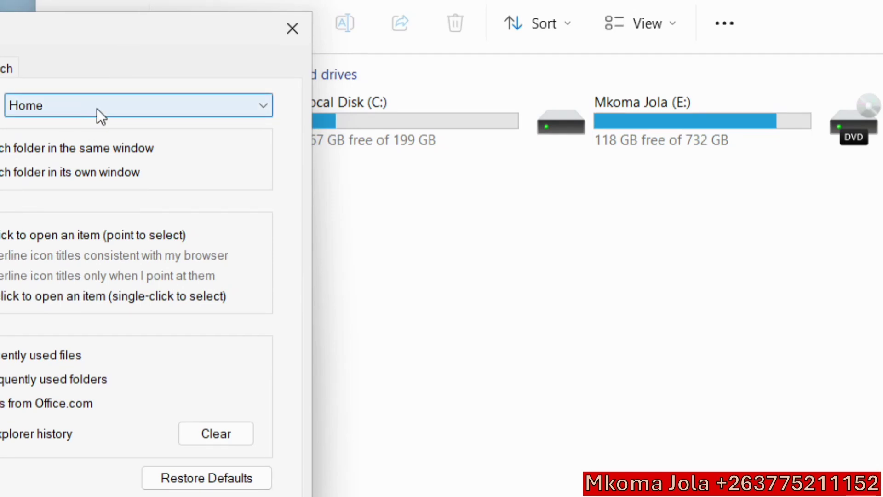
left_click(94, 109)
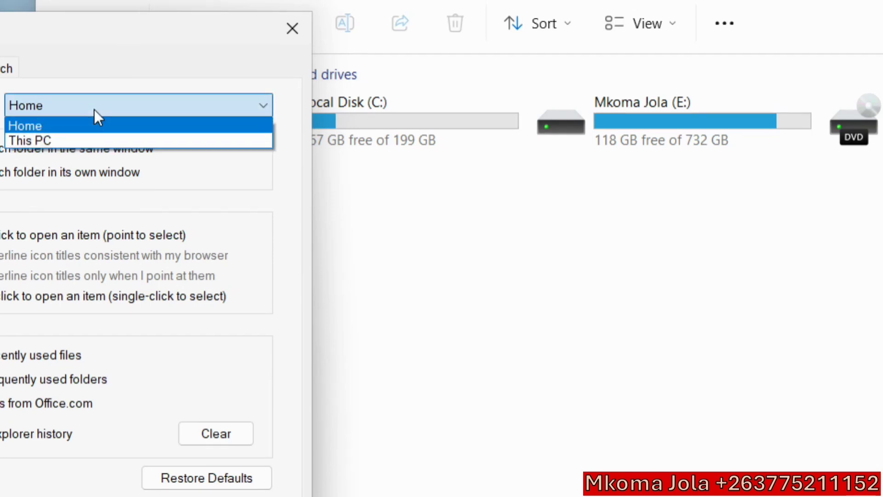
left_click(39, 142)
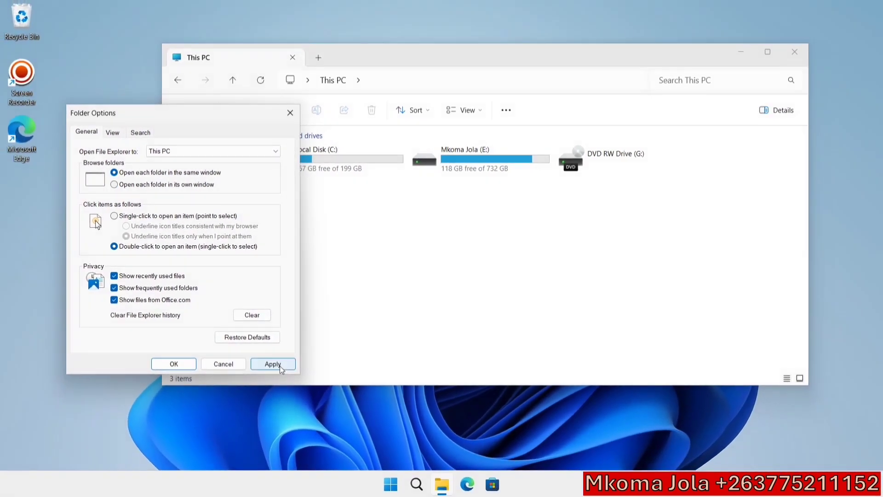
left_click(276, 365)
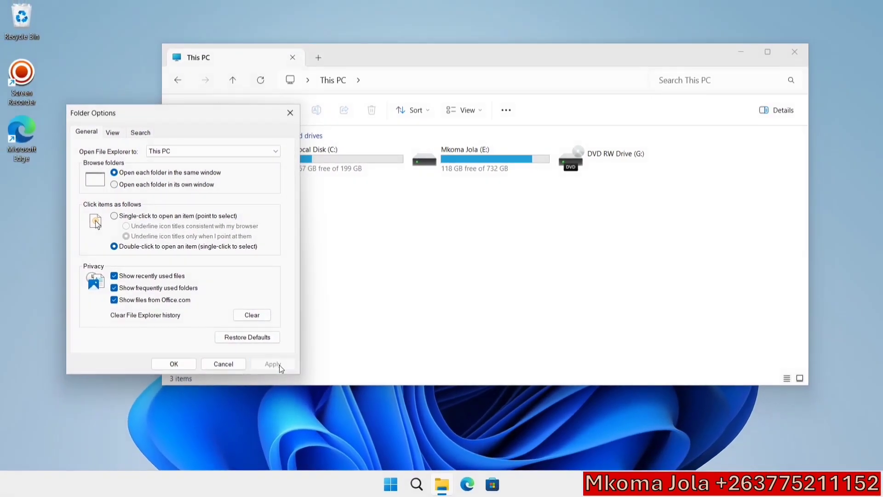
left_click(177, 364)
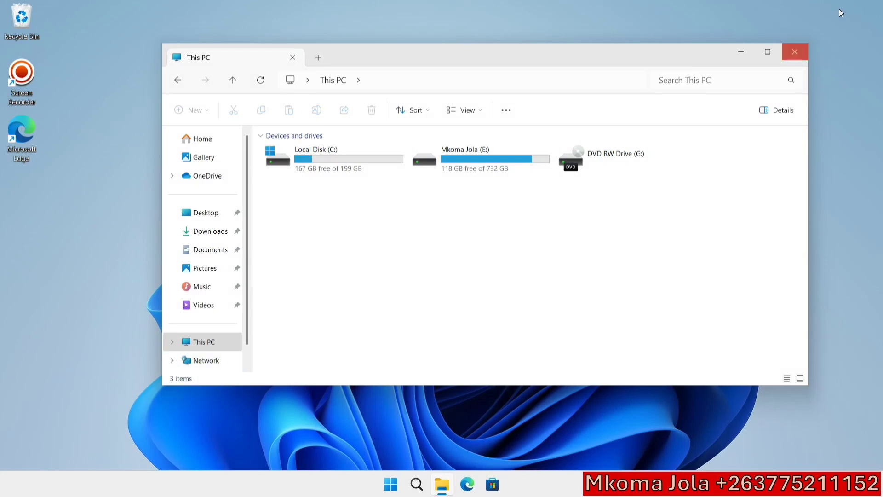
left_click(795, 52)
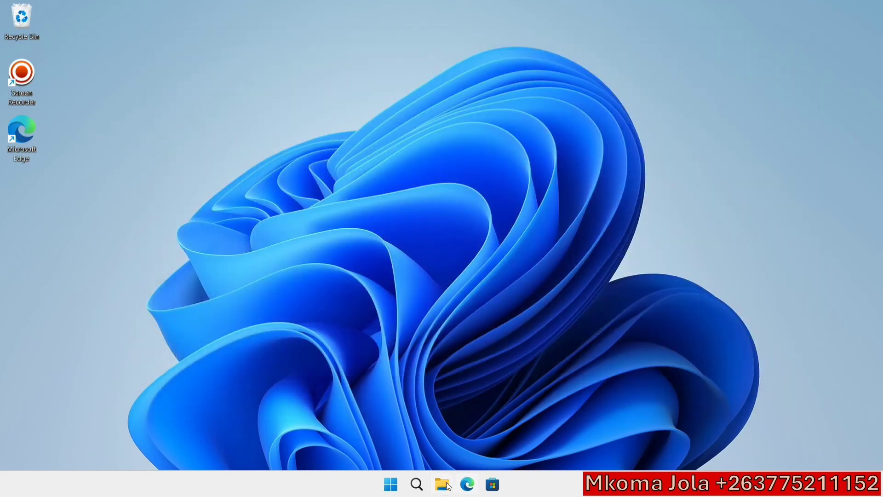
- Reopen File Explorer and look through the folders on the E: drive
left_click(442, 485)
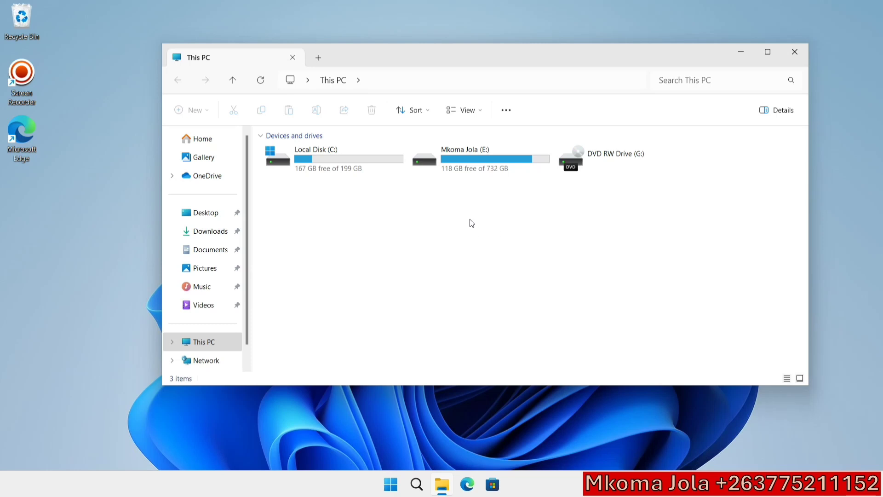
left_click(478, 164)
double_click(476, 162)
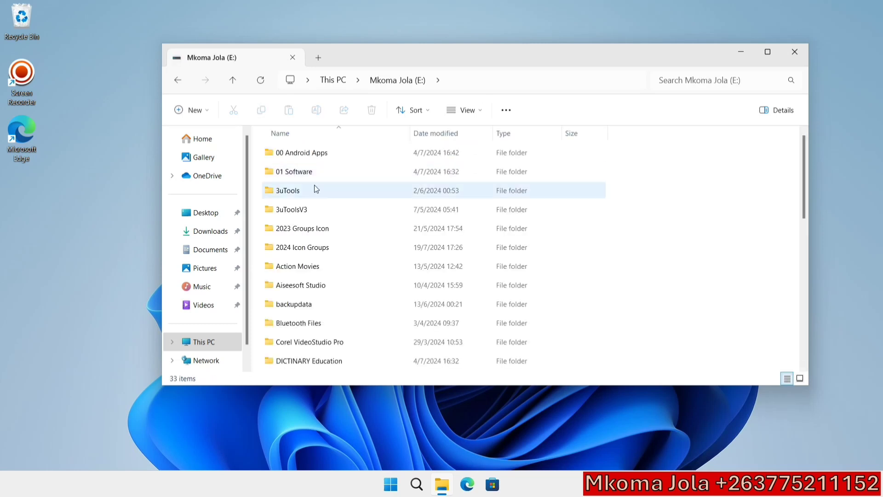
scroll(360, 219, "down", 2)
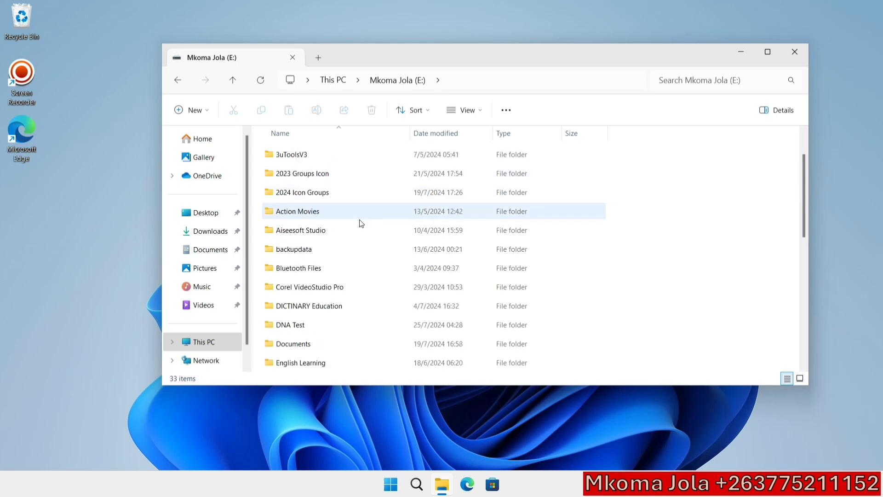
scroll(358, 237, "up", 2)
scroll(357, 237, "down", 3)
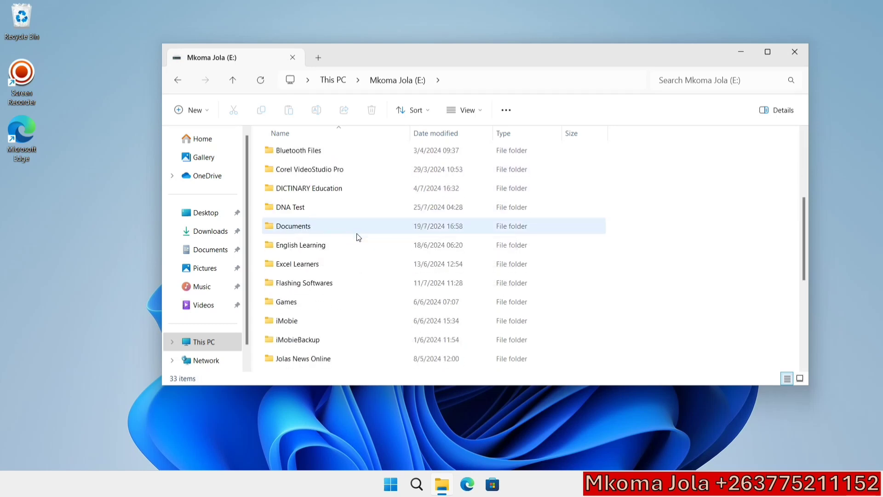
scroll(358, 236, "up", 3)
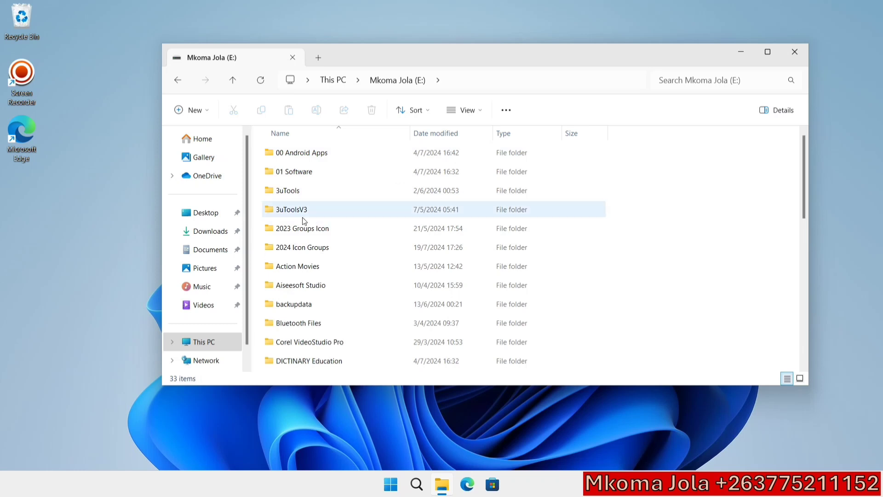
- Make the File Explorer window narrower and taller, place it near the desktop's upper-left corner, and close it
left_click_drag(498, 57, 489, 44)
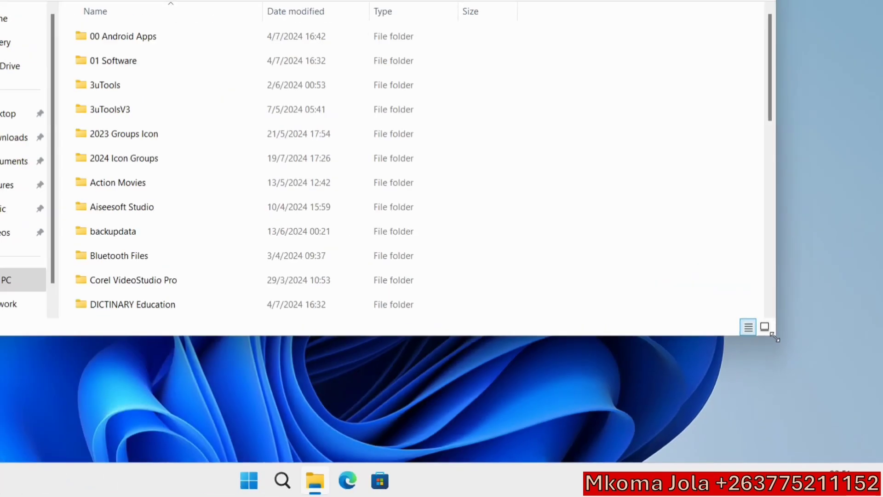
left_click_drag(775, 338, 594, 418)
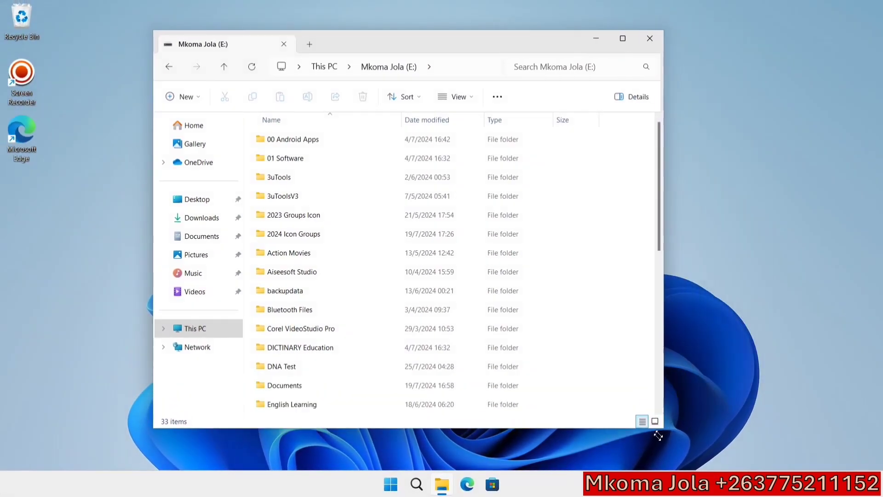
left_click_drag(658, 436, 661, 467)
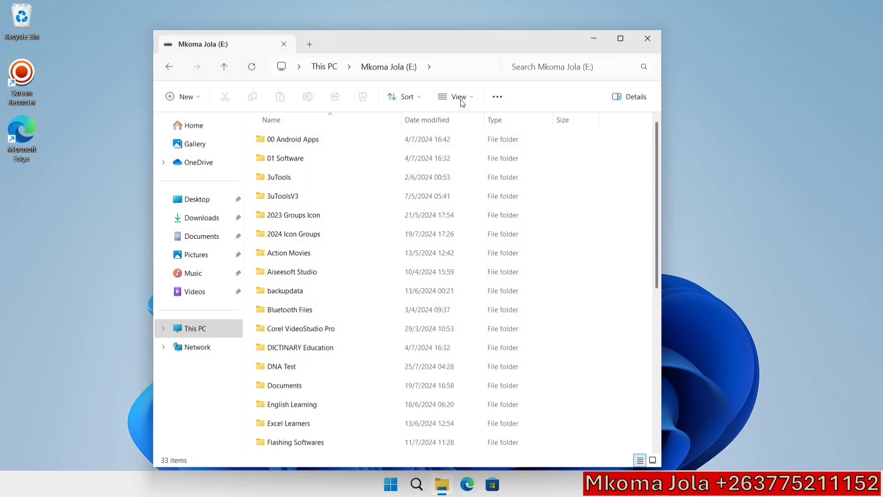
left_click_drag(432, 43, 310, 26)
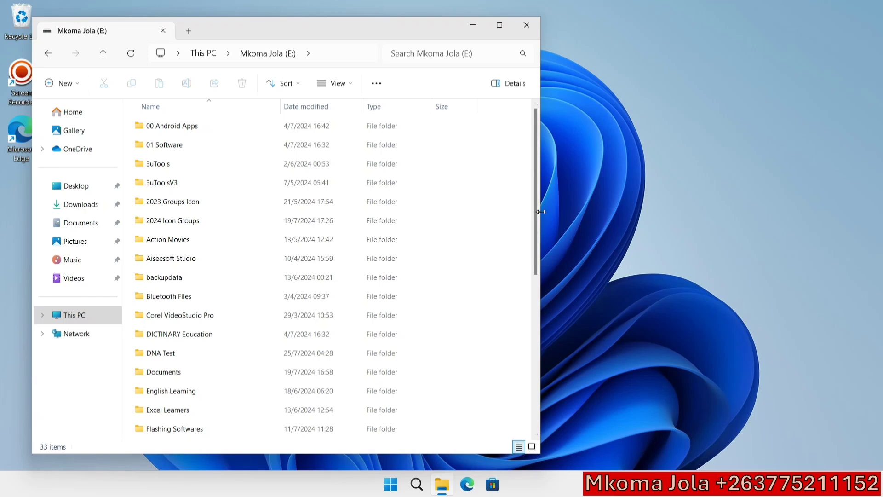
left_click_drag(543, 209, 500, 210)
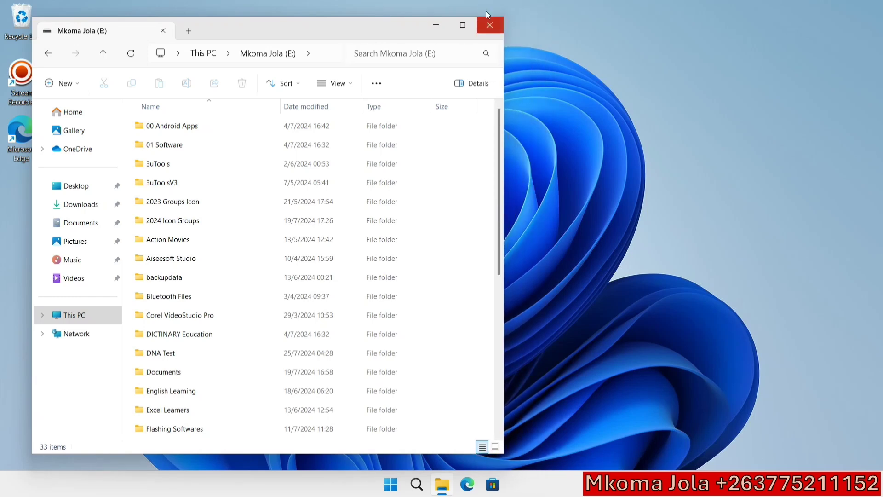
left_click(489, 29)
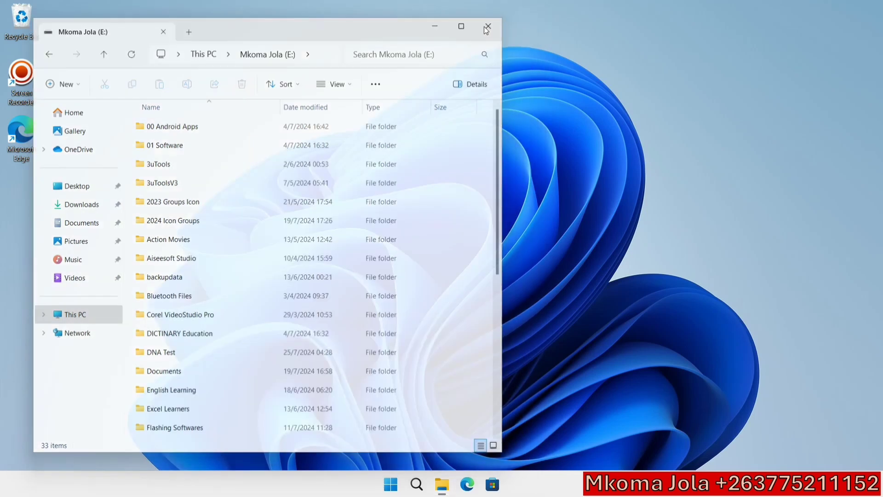
- Reopen the E: drive in File Explorer and turn on Compact view for its folder list
left_click(443, 490)
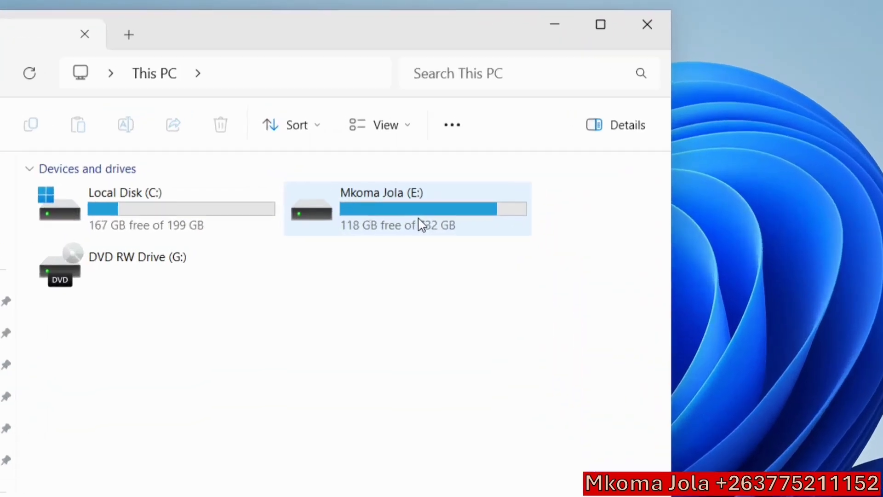
double_click(354, 136)
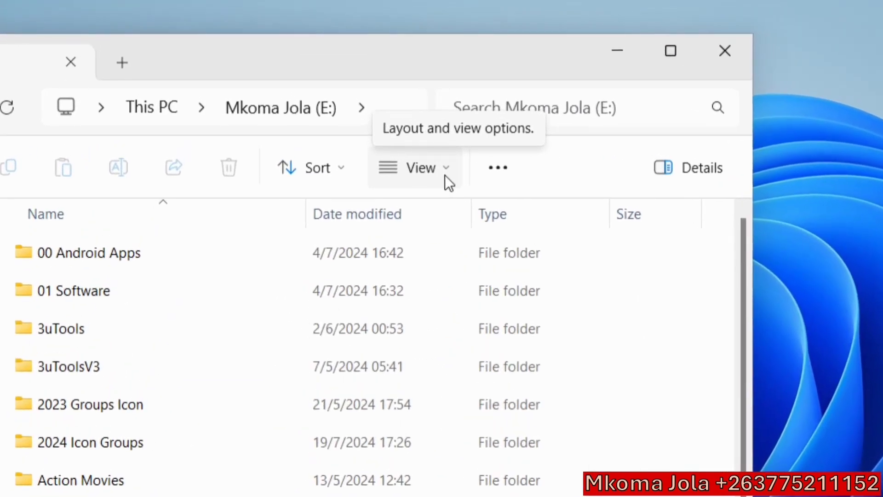
left_click(445, 175)
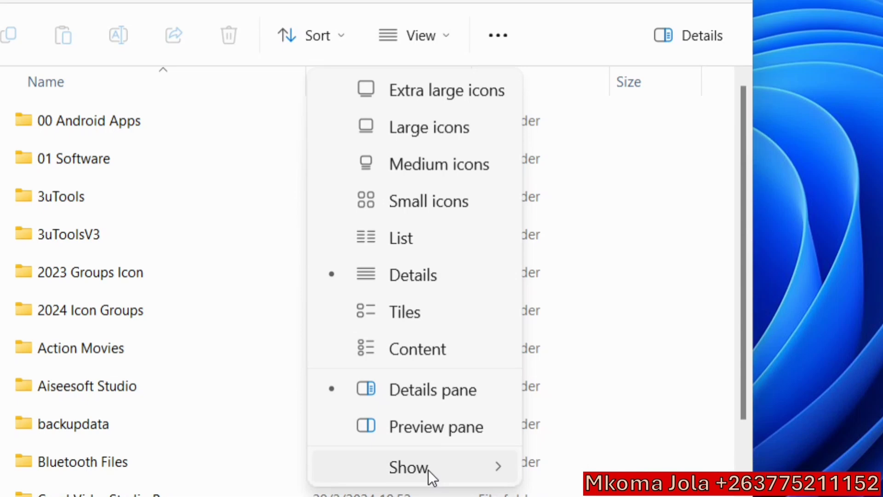
mouse_move(429, 470)
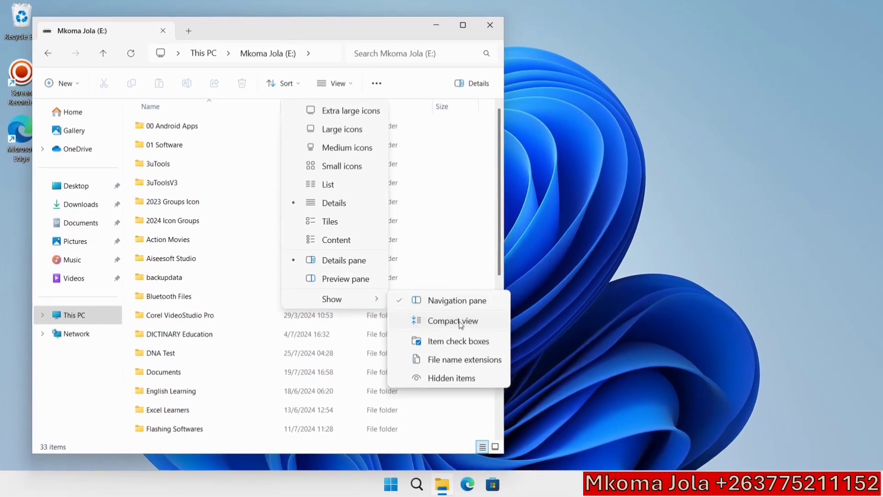
left_click(666, 371)
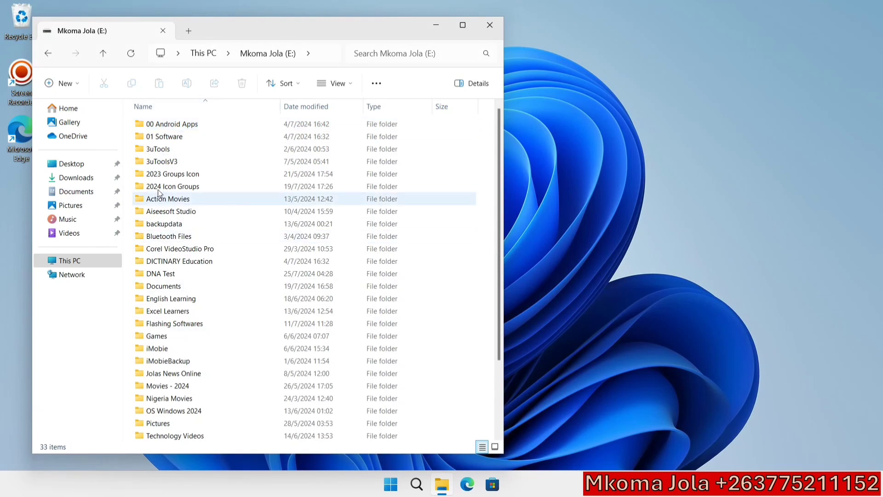
- Apply the Windows (dark) theme from the desktop's Personalization settings, and bring File Explorer in front of Settings to check it
left_click_drag(263, 31, 630, 31)
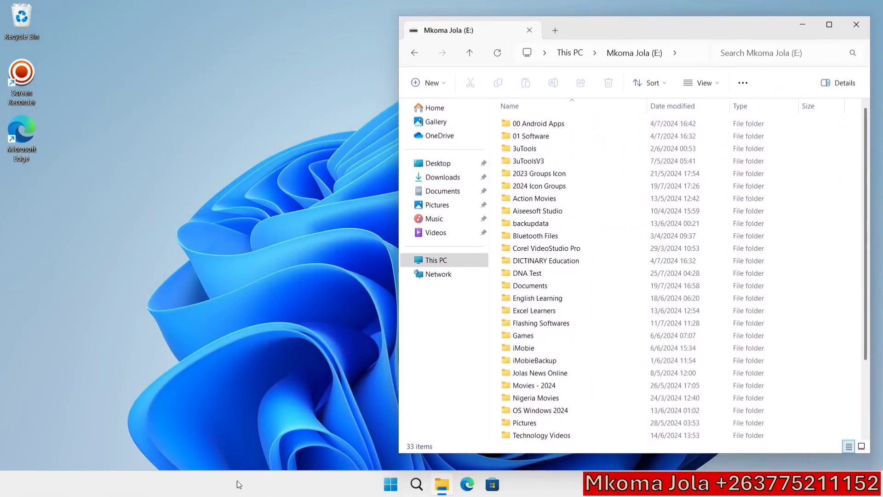
right_click(190, 264)
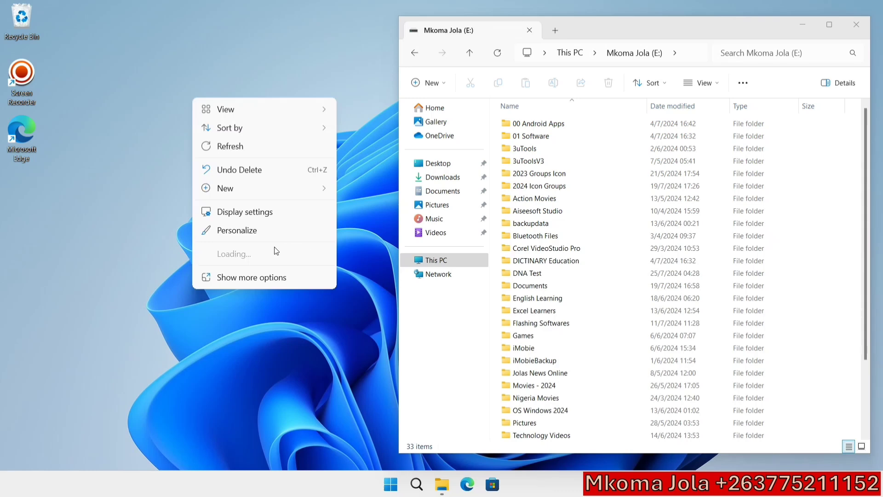
mouse_move(238, 191)
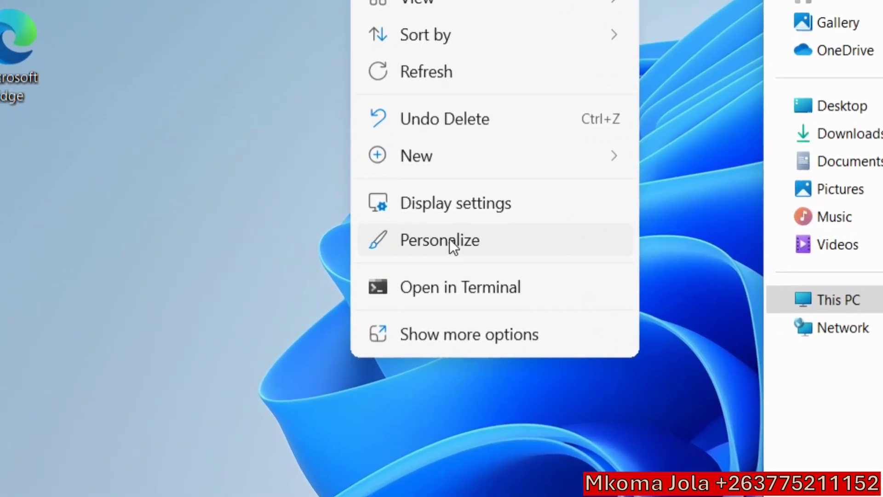
left_click(240, 232)
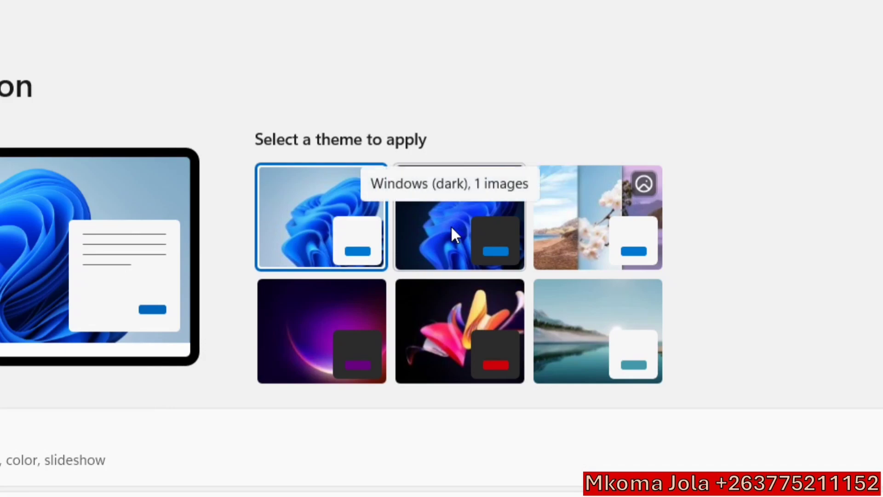
left_click(451, 228)
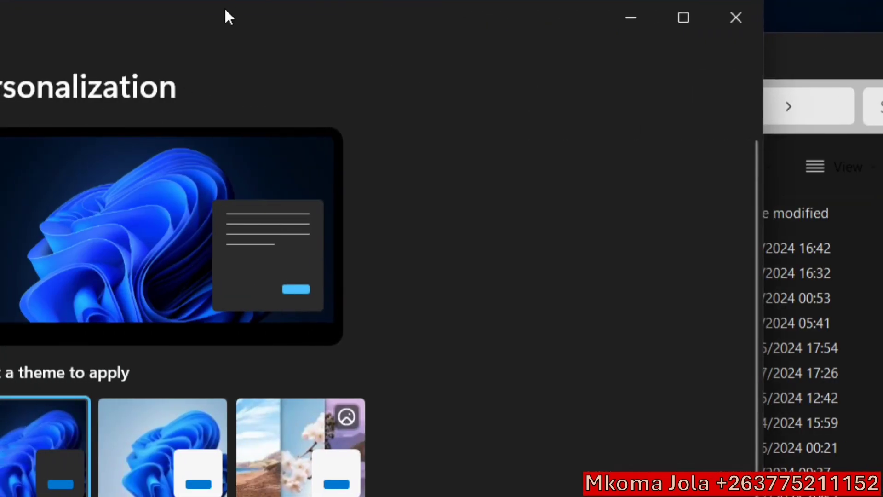
left_click_drag(225, 10, 109, 24)
left_click(784, 54)
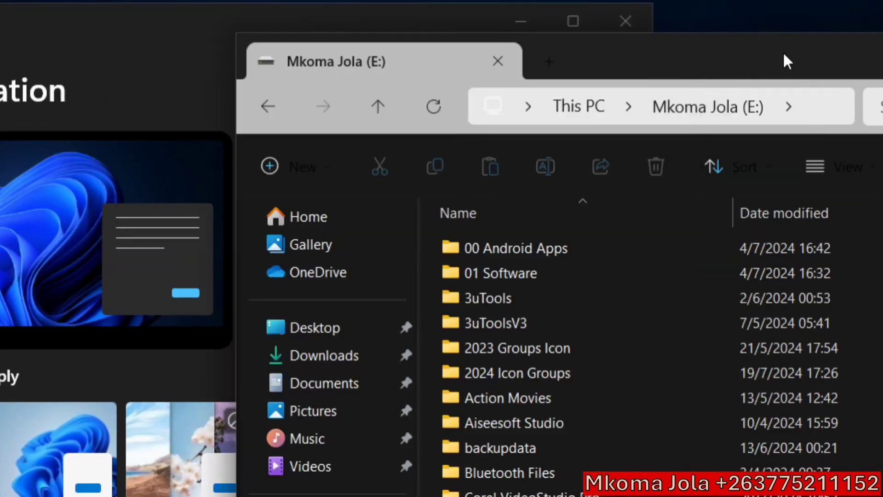
- Move File Explorer beside Settings and apply a larger accessibility text size, about a quarter of the way along its range
left_click_drag(698, 58, 857, 33)
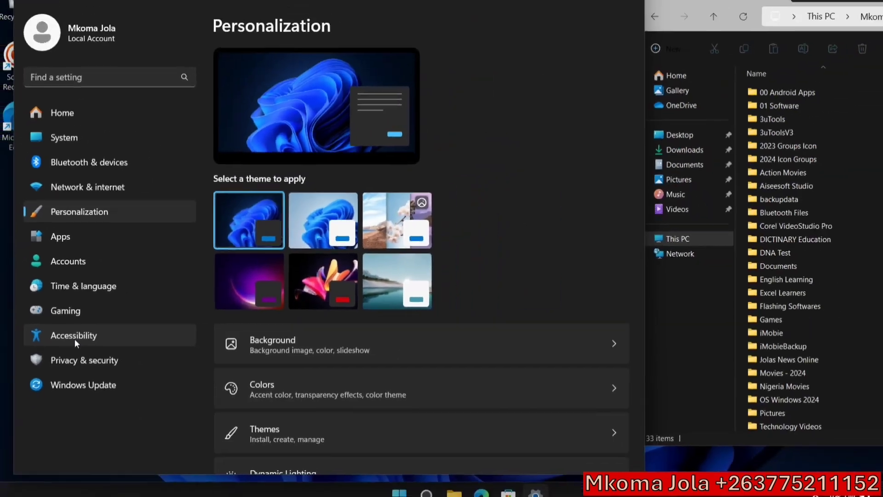
left_click(76, 362)
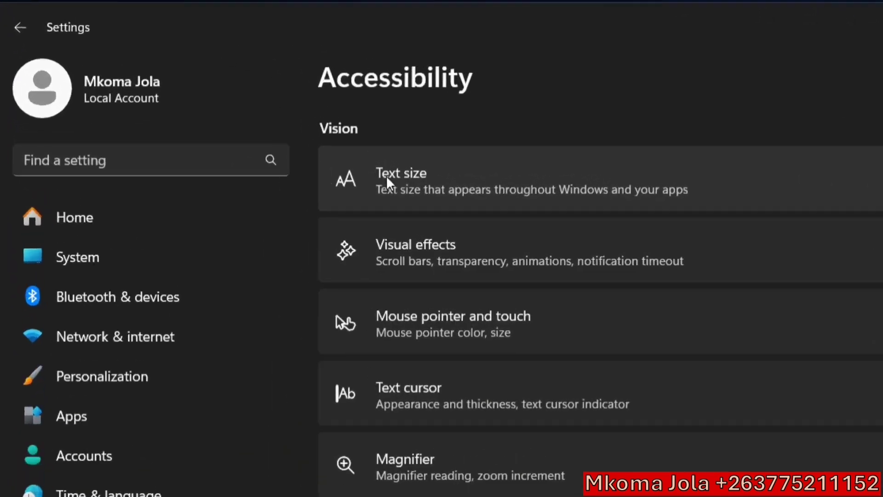
left_click(387, 180)
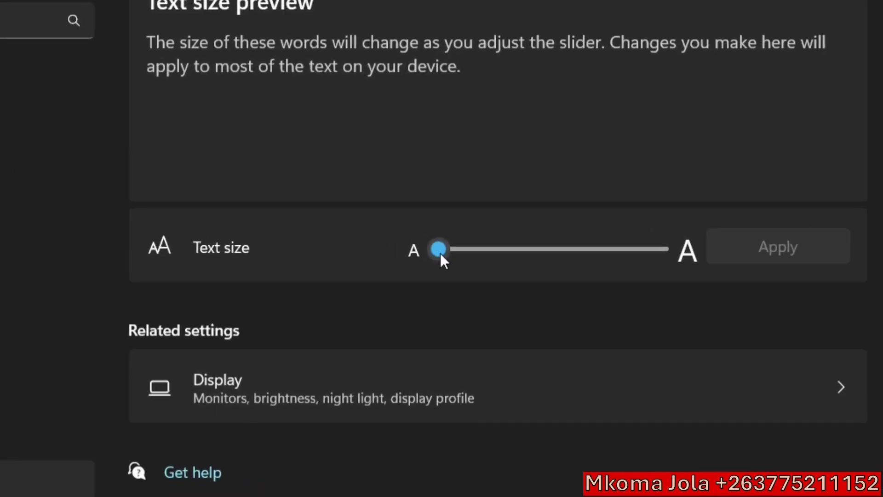
mouse_move(369, 214)
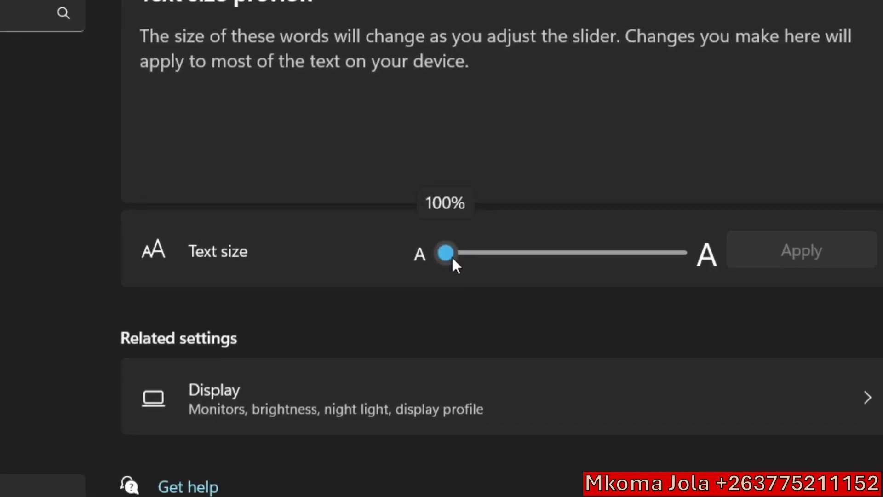
left_click_drag(451, 258, 470, 269)
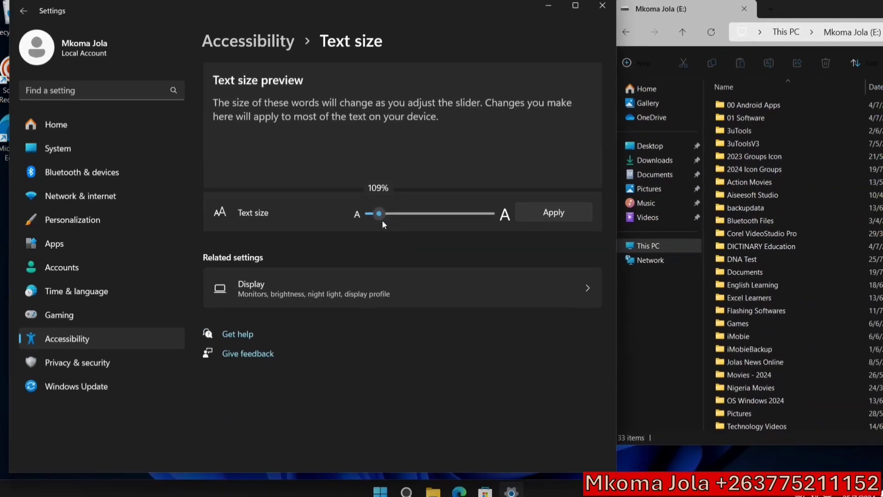
left_click_drag(382, 220, 399, 222)
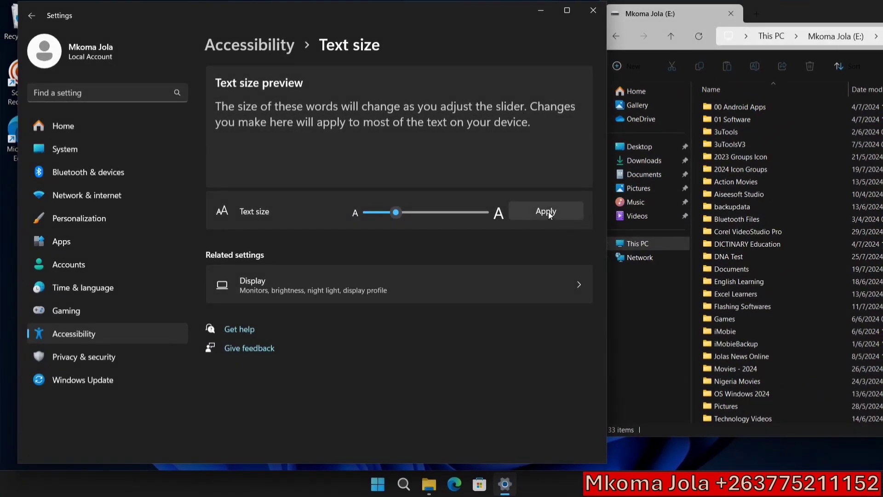
left_click(548, 212)
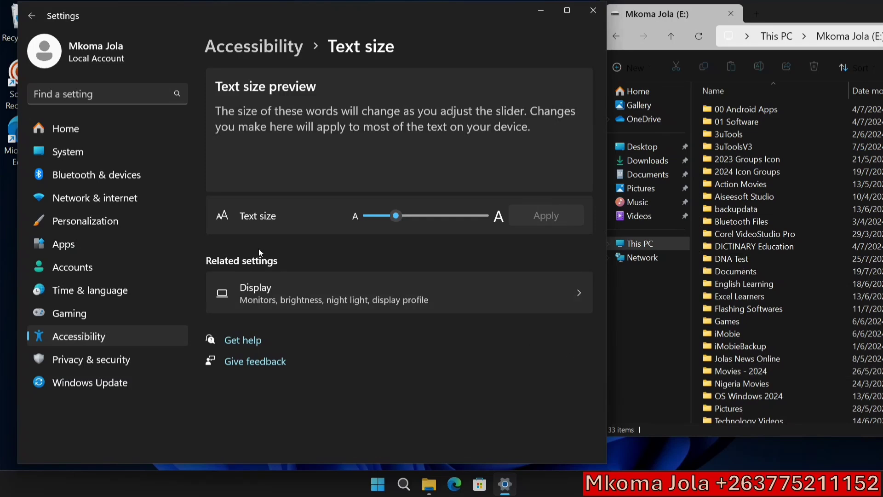
- Give the mouse pointer the Custom style in a slightly darkened custom blue
left_click(32, 16)
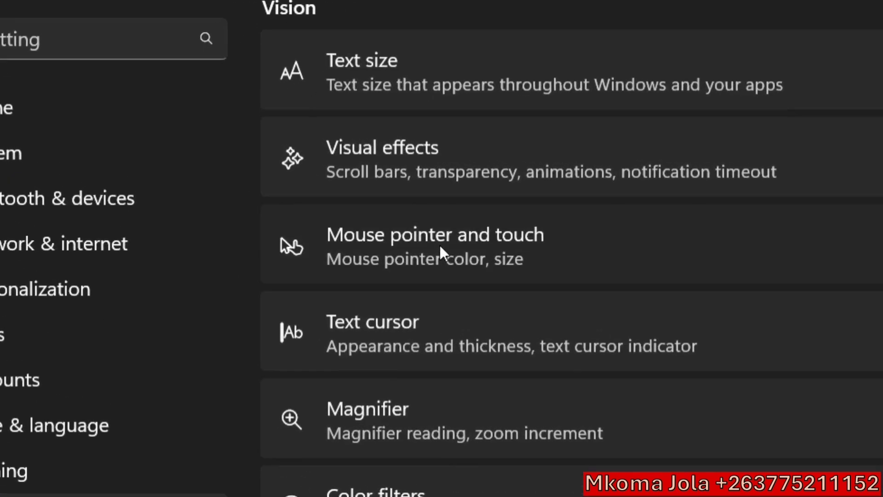
left_click(306, 201)
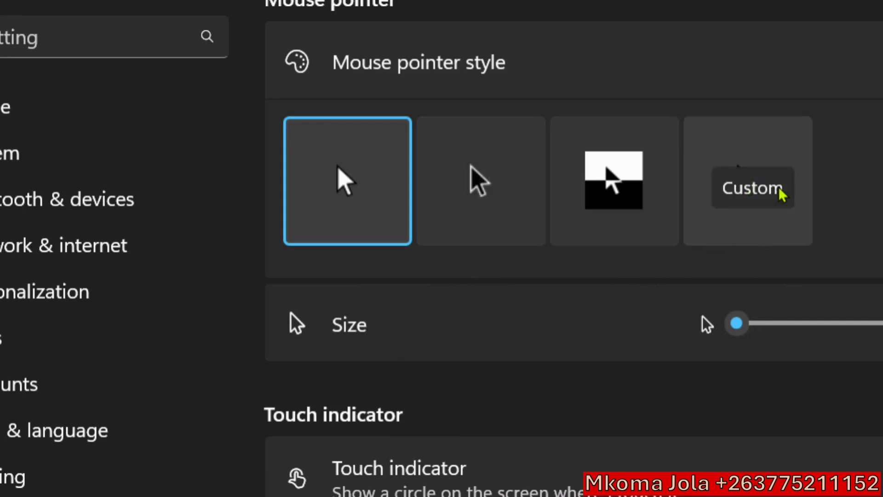
left_click(757, 195)
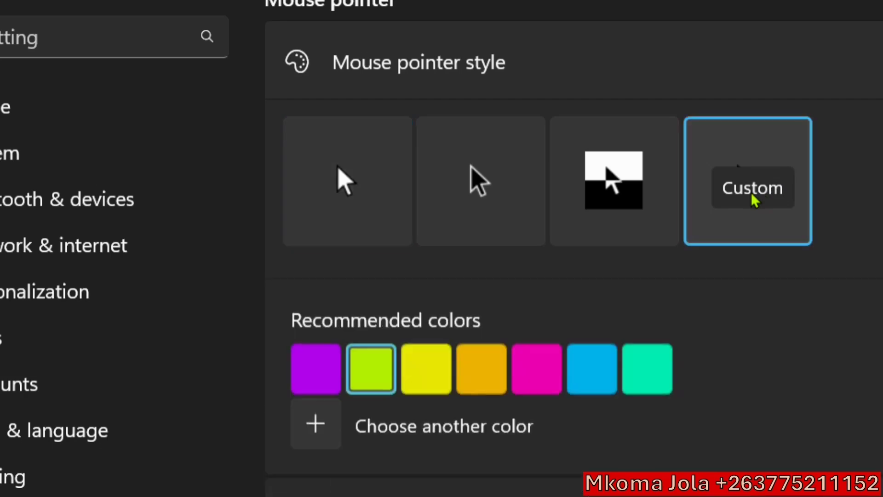
scroll(346, 442, "down", 1)
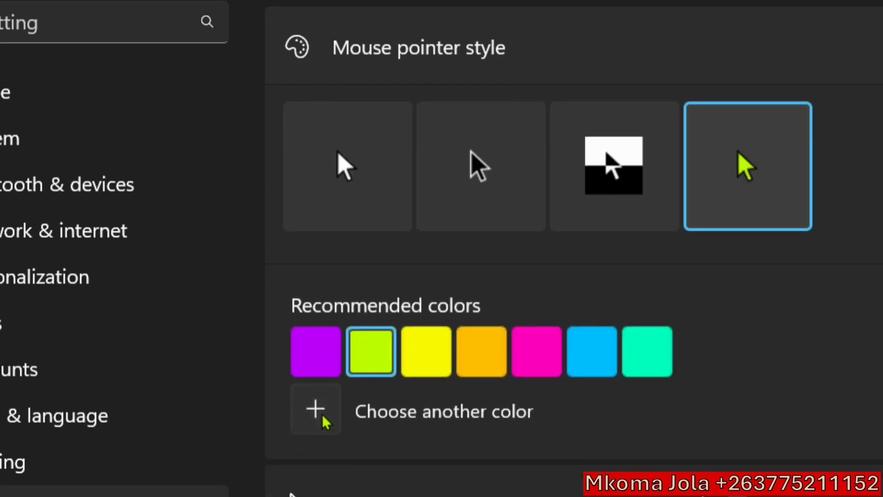
left_click(324, 420)
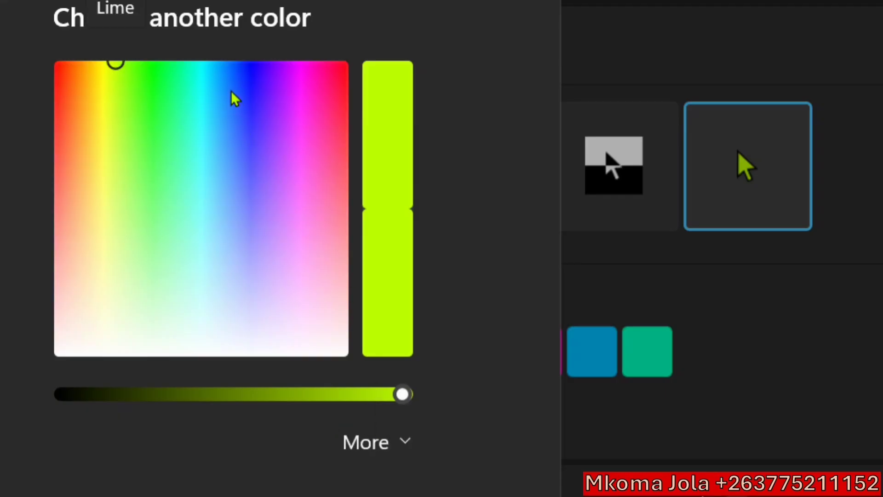
left_click_drag(242, 72, 251, 72)
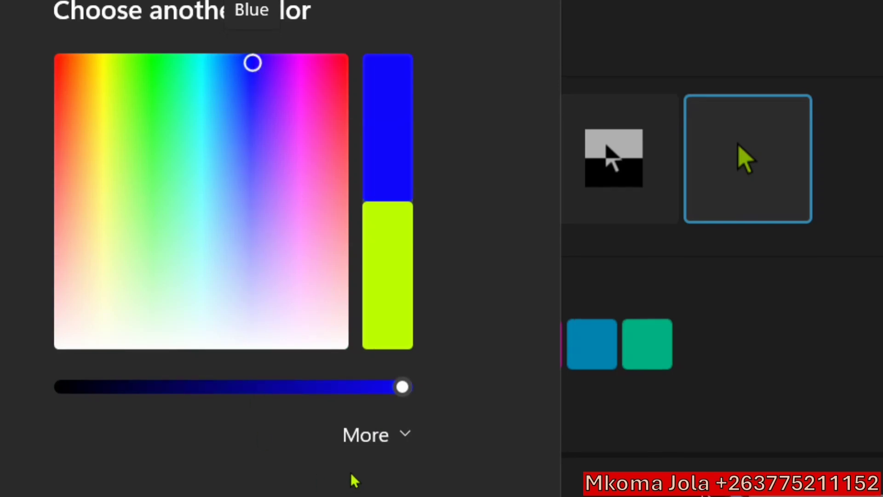
left_click_drag(402, 396, 351, 390)
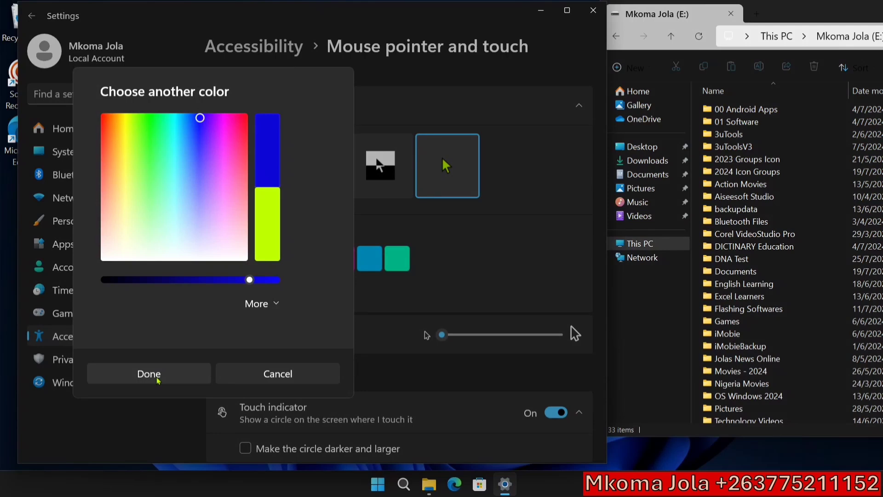
left_click(158, 381)
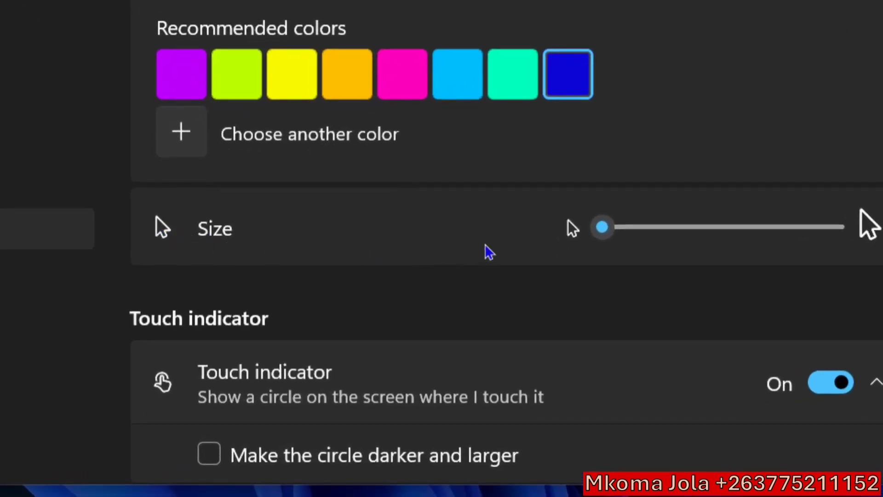
- Enlarge the mouse pointer slightly, review the remaining pointer and touch options, and return to the Accessibility overview
left_click_drag(610, 228, 642, 233)
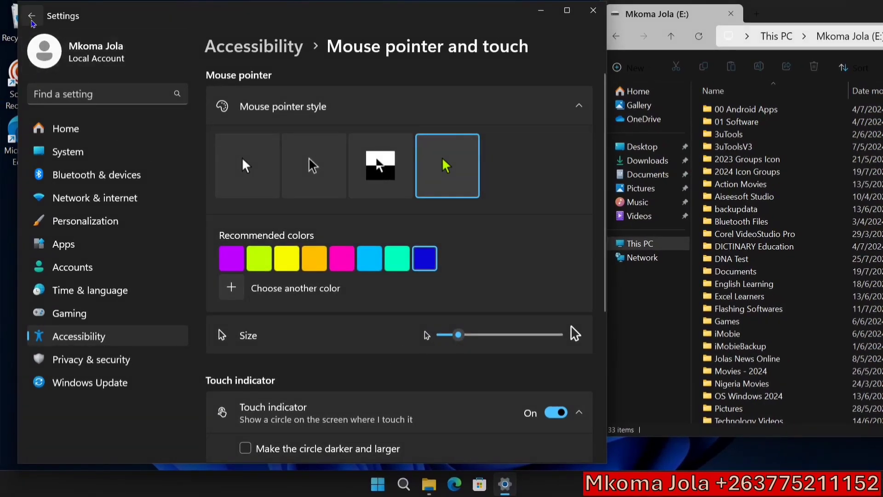
scroll(382, 303, "down", 5)
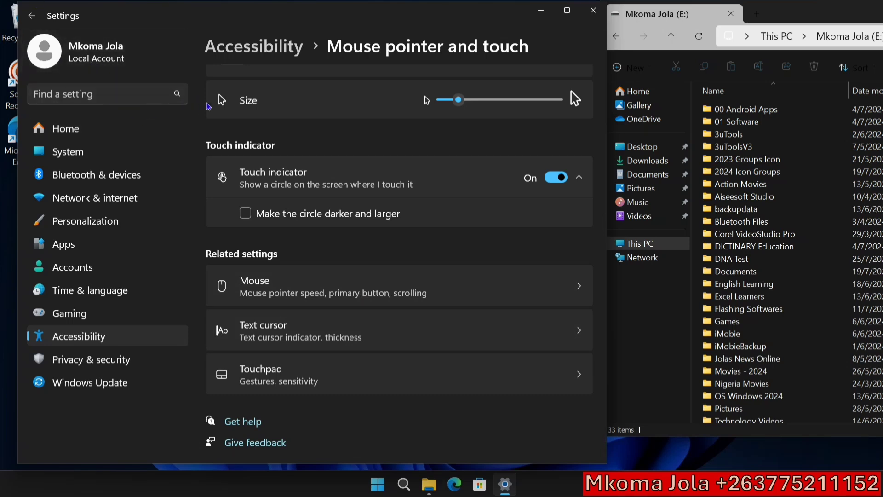
scroll(266, 158, "up", 2)
scroll(267, 158, "up", 3)
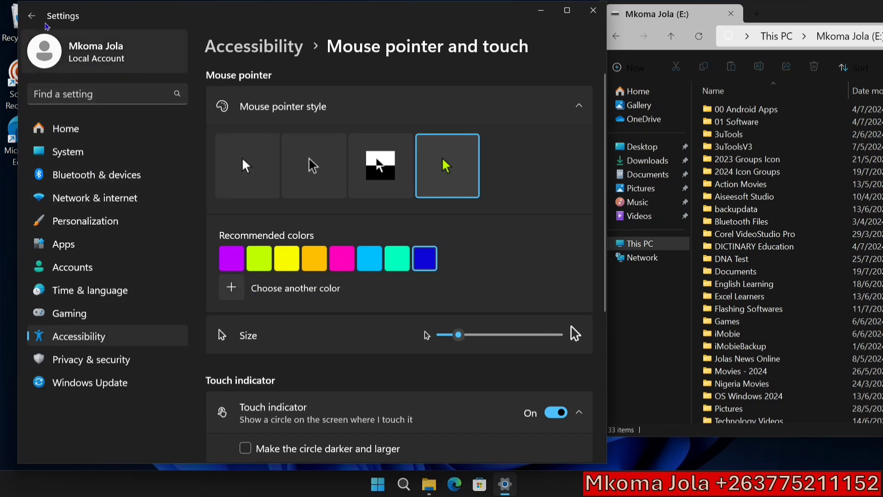
left_click(35, 15)
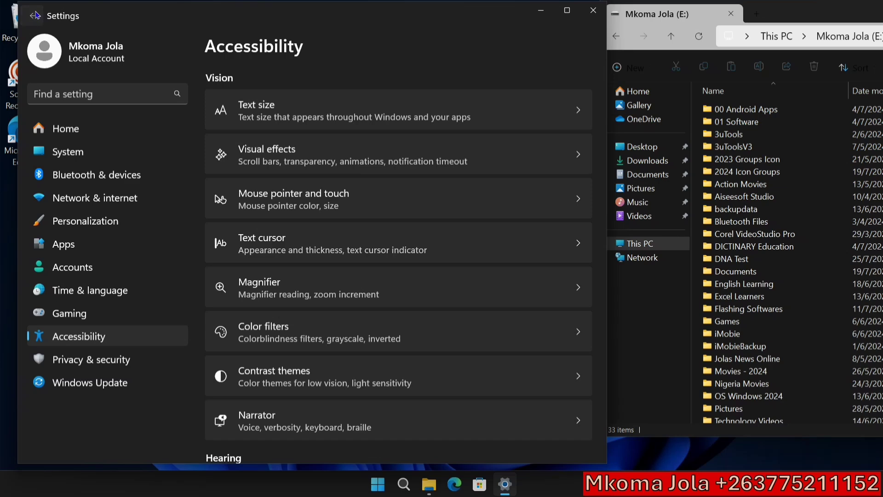
- Show the accent color on Start and taskbar and on title bars and windows borders in the Personalization color settings
left_click(35, 15)
scroll(421, 273, "down", 3)
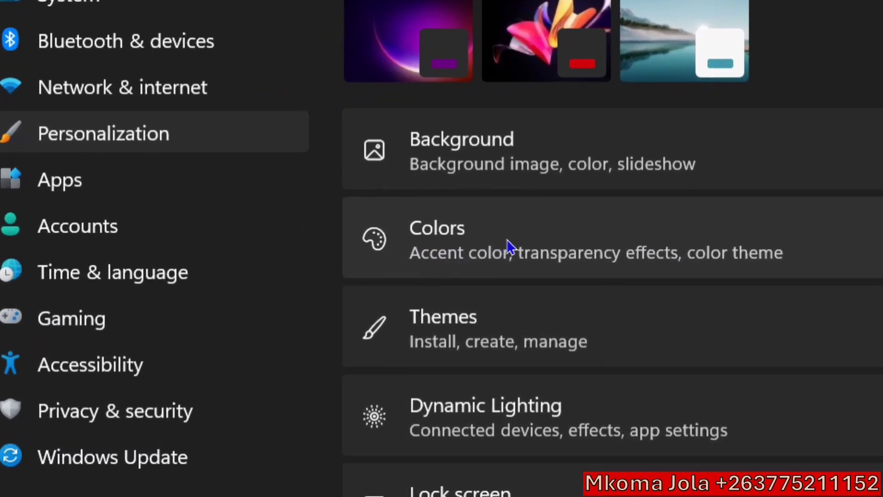
left_click(507, 240)
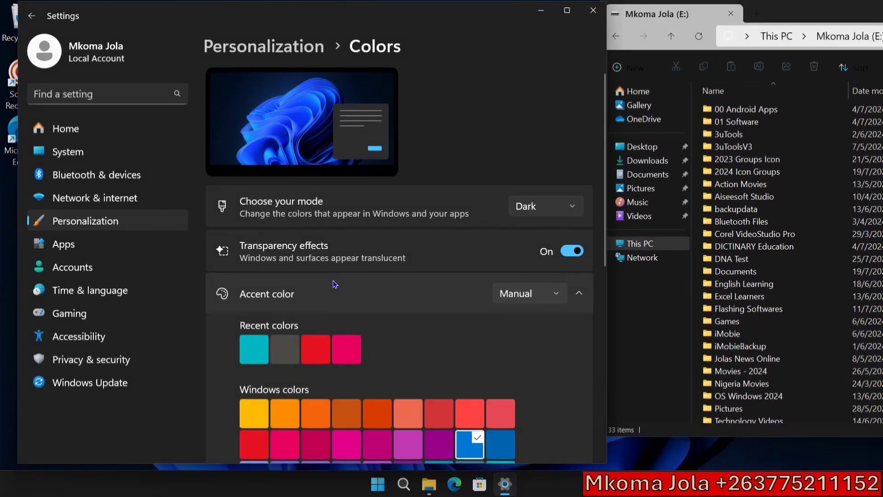
scroll(334, 283, "down", 3)
scroll(335, 283, "down", 5)
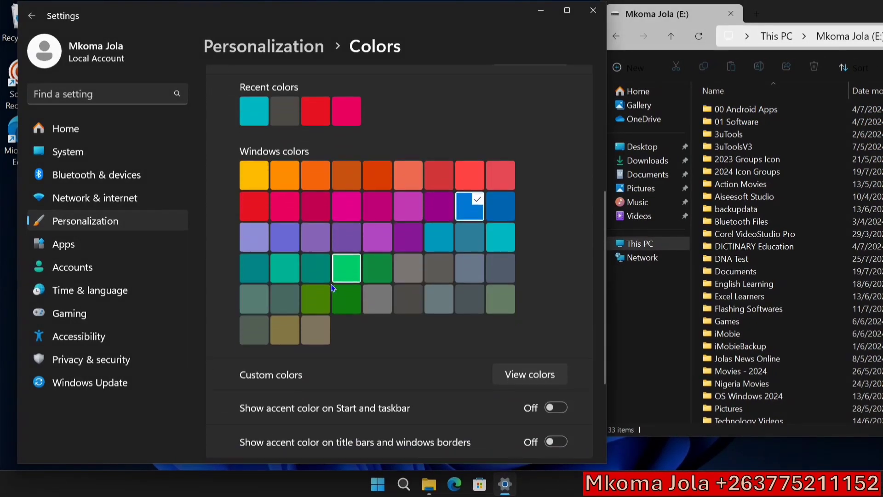
scroll(332, 282, "up", 2)
scroll(334, 287, "down", 5)
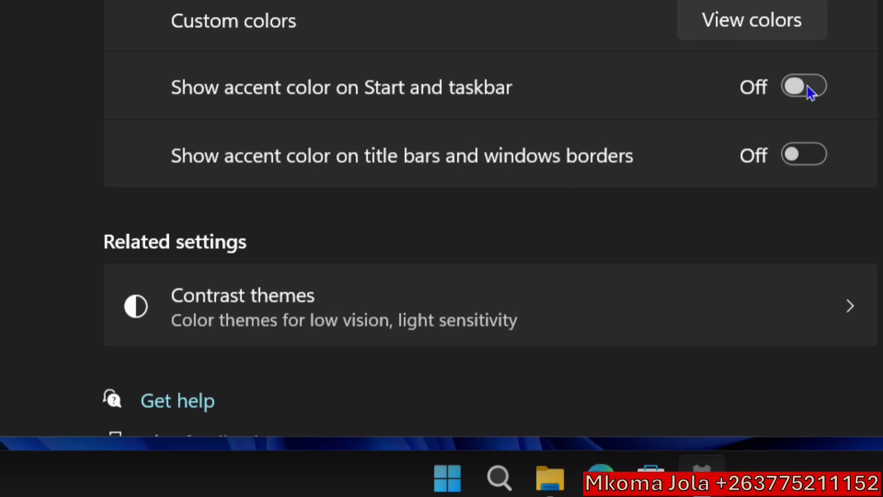
left_click(804, 87)
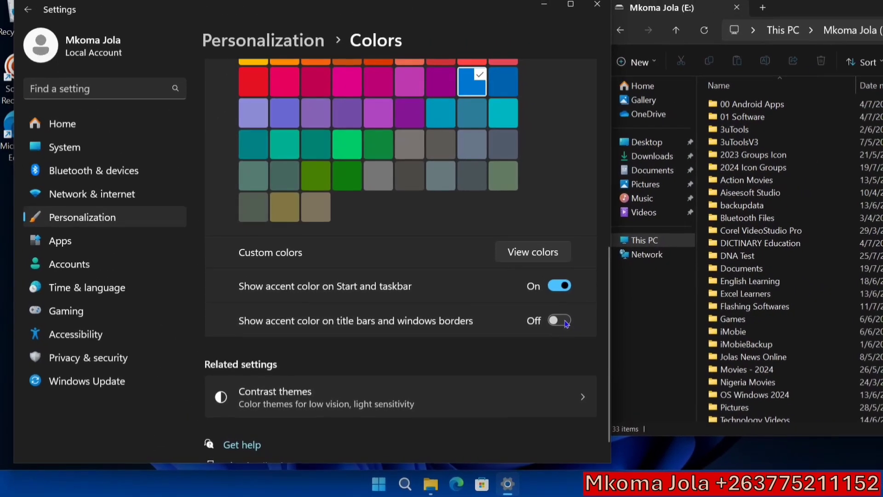
left_click(565, 322)
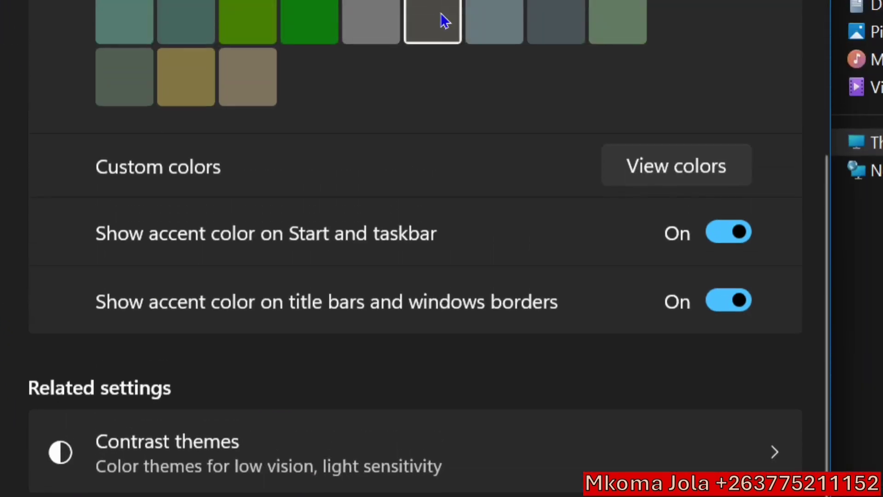
- Look over the Windows accent colors and set a custom pure blue as the accent color
scroll(446, 46, "up", 8)
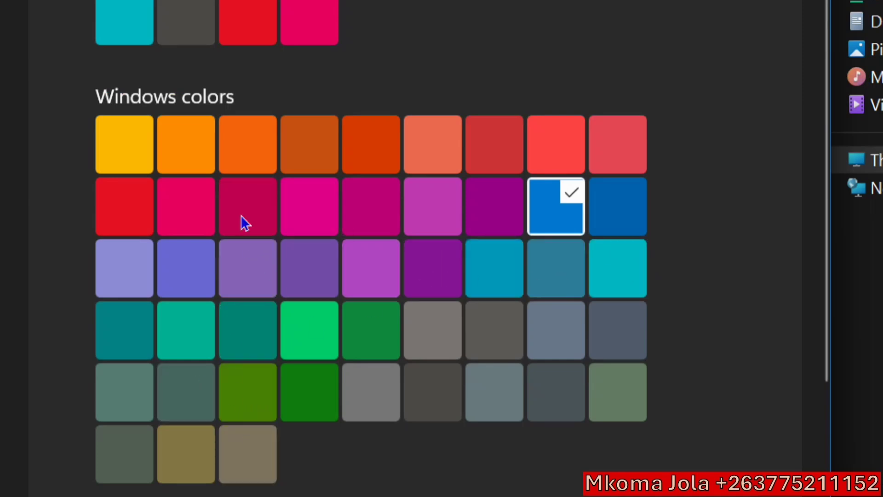
scroll(228, 467, "down", 3)
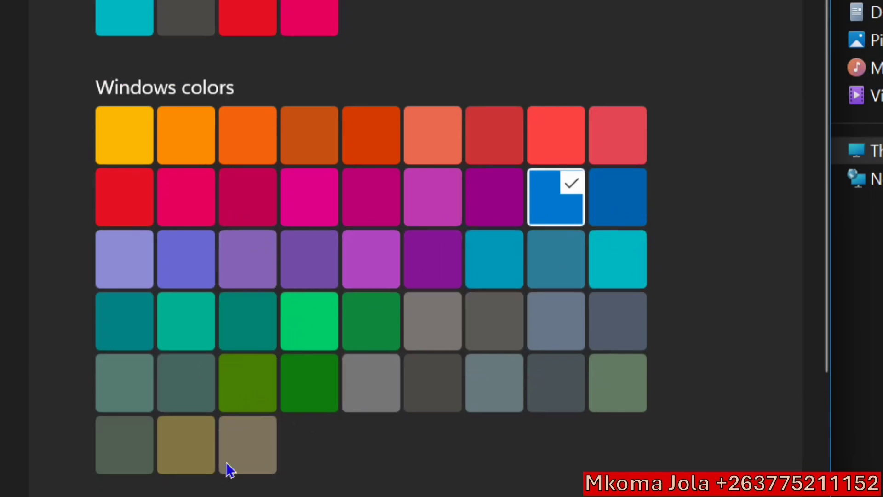
scroll(448, 345, "down", 1)
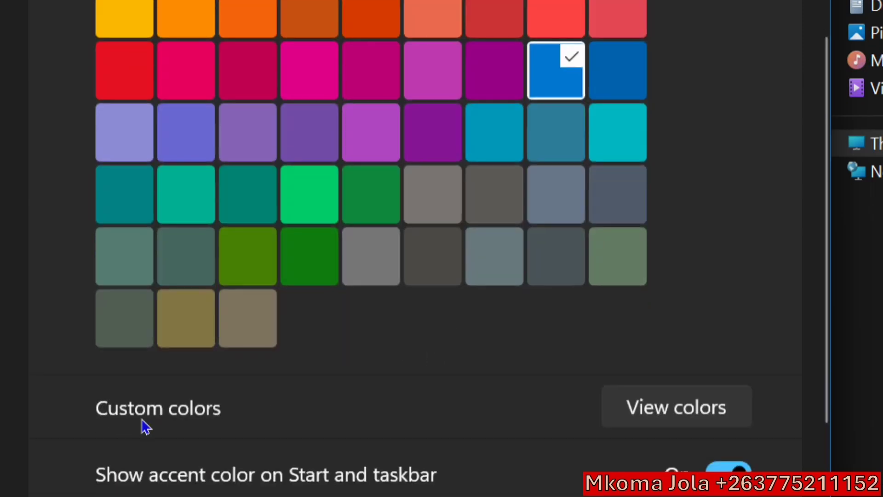
left_click(669, 418)
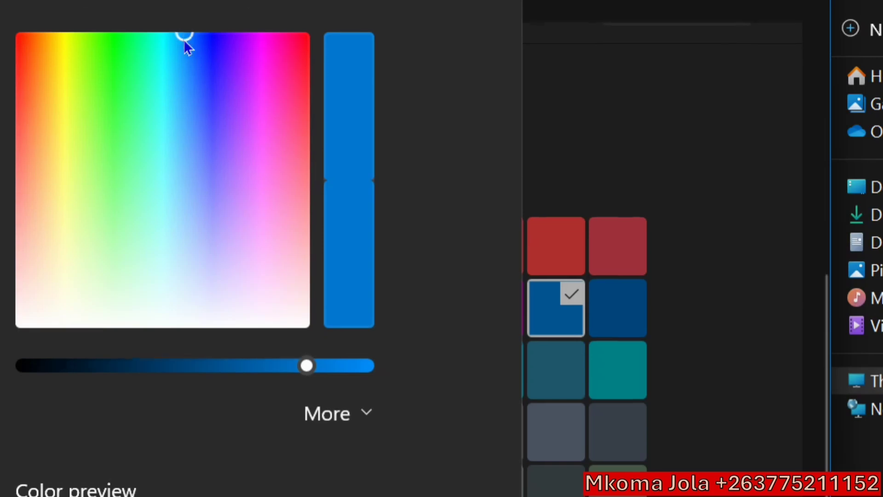
left_click(211, 43)
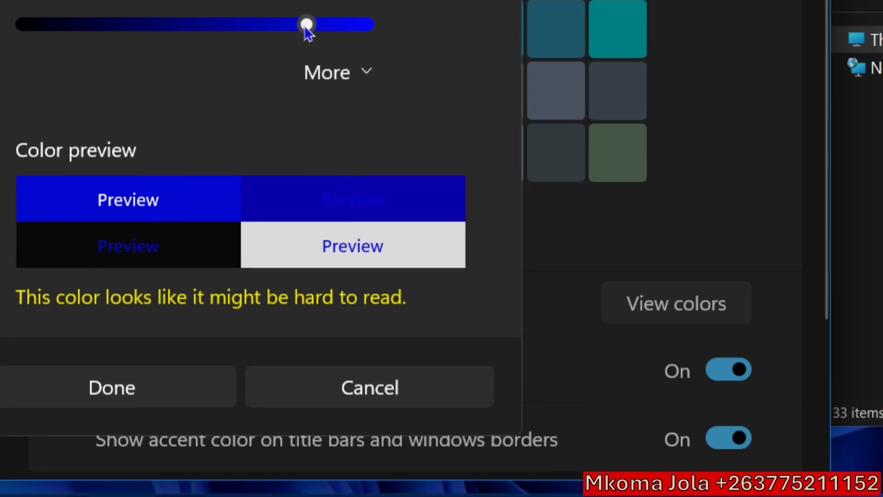
left_click(152, 395)
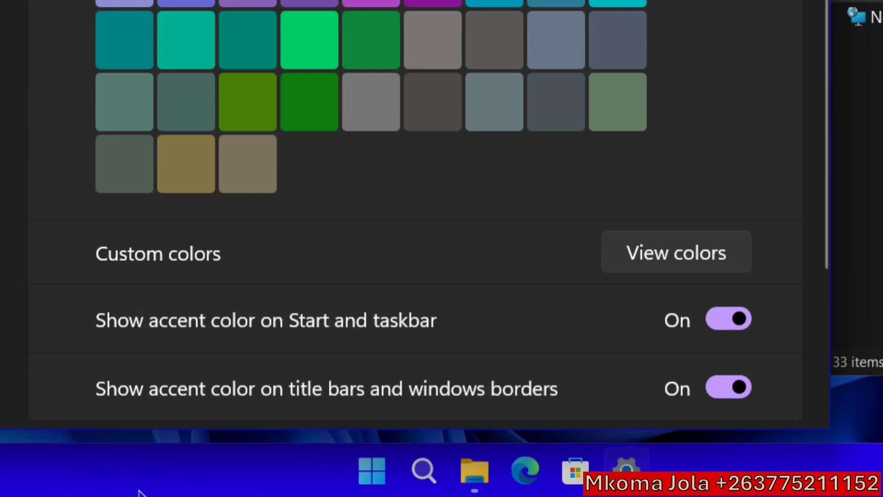
- Look through the Contrast themes and Themes pages, and open the Desktop icon settings from the Themes page
scroll(424, 193, "down", 5)
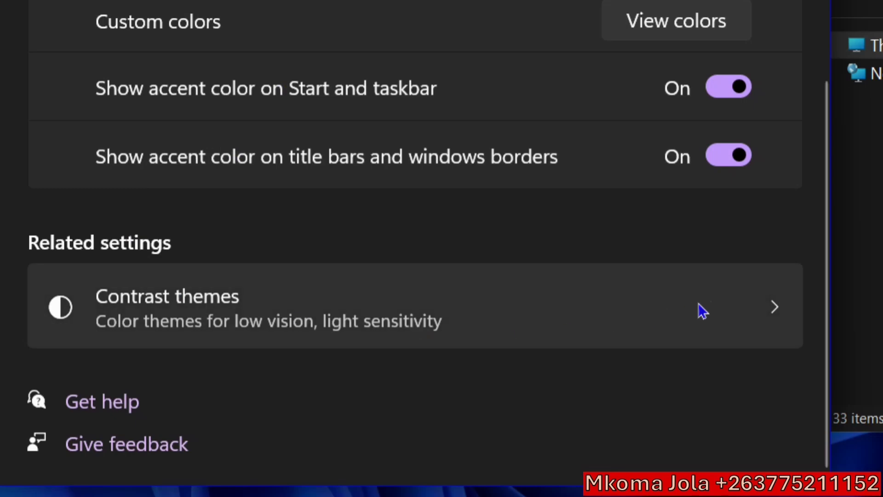
left_click(770, 311)
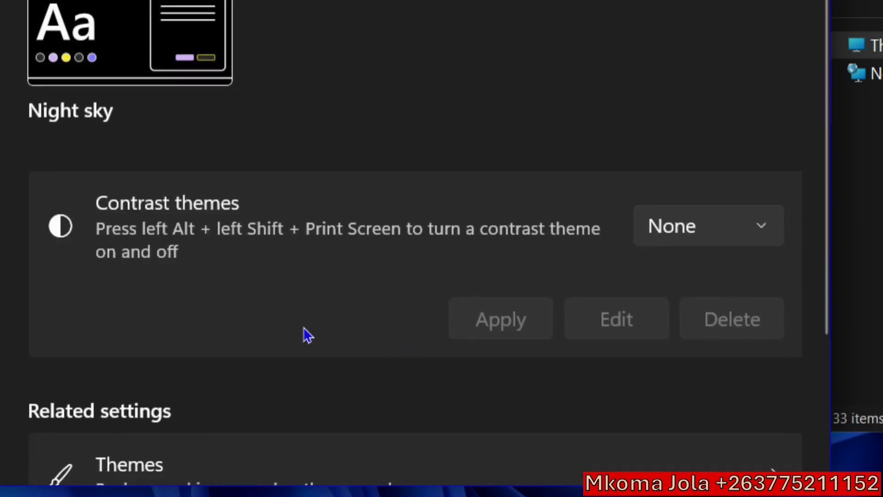
scroll(412, 295, "down", 3)
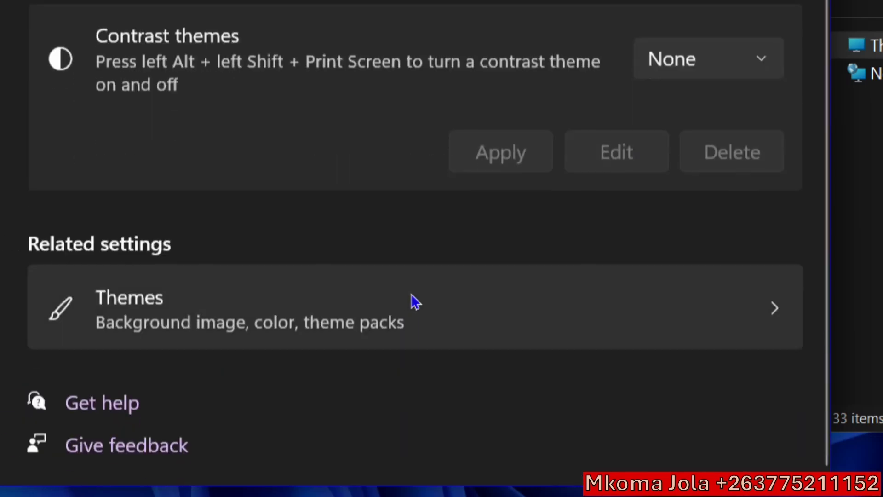
left_click(493, 320)
scroll(476, 317, "down", 8)
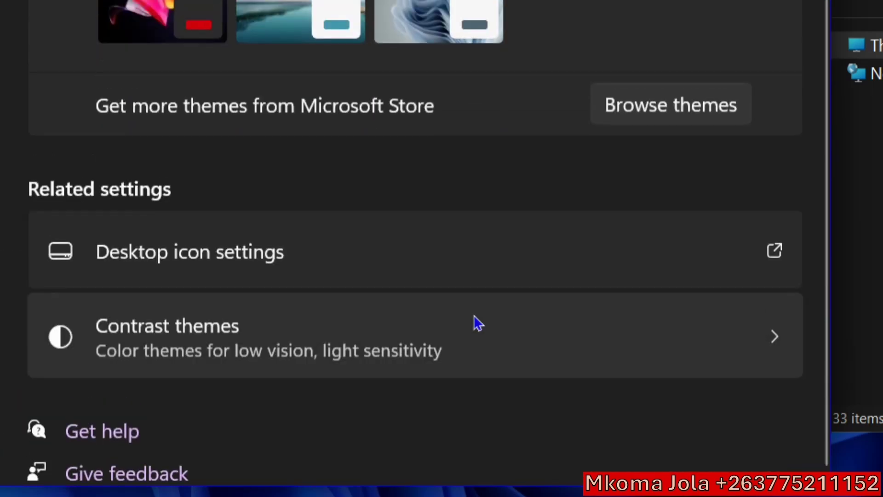
scroll(477, 323, "up", 8)
scroll(474, 308, "down", 9)
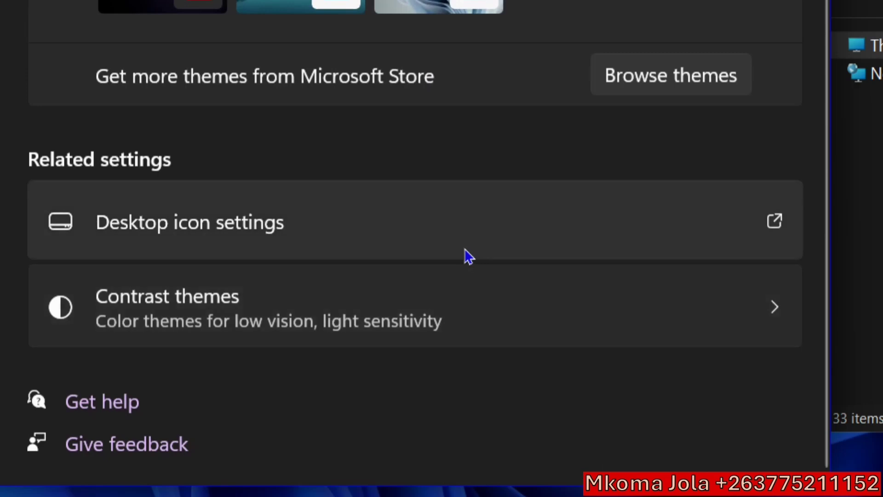
left_click(423, 231)
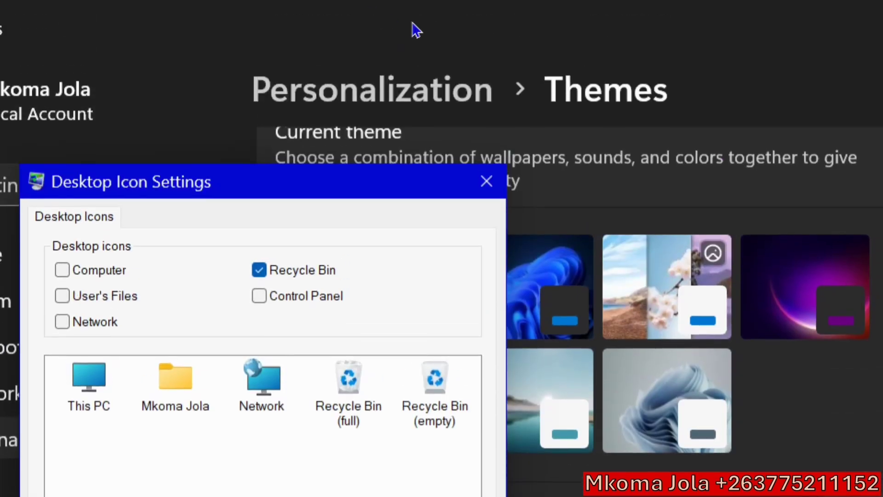
- Move the Settings window clear of the Desktop Icon Settings dialog and briefly box-select the existing desktop icons to point them out
left_click(416, 30)
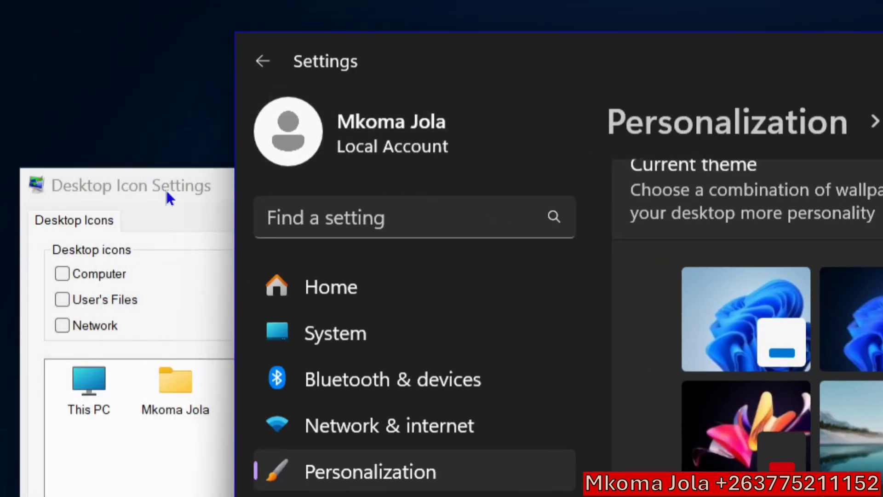
left_click(166, 193)
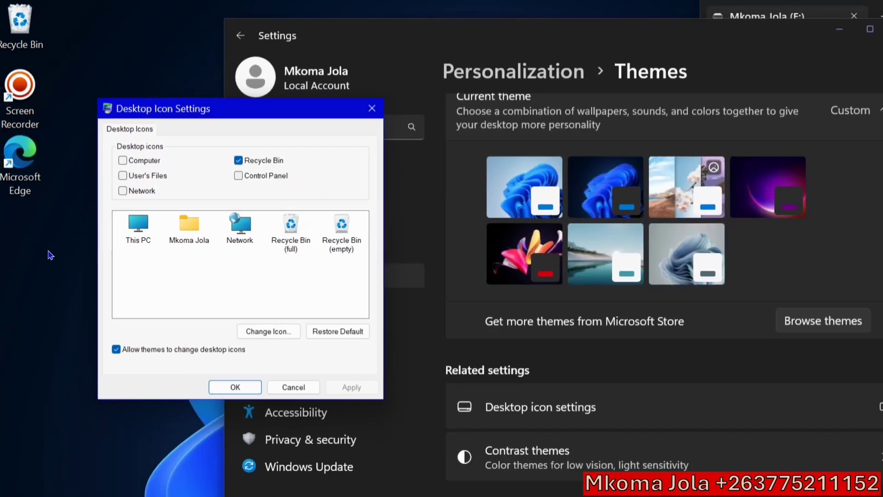
left_click_drag(50, 255, 79, 2)
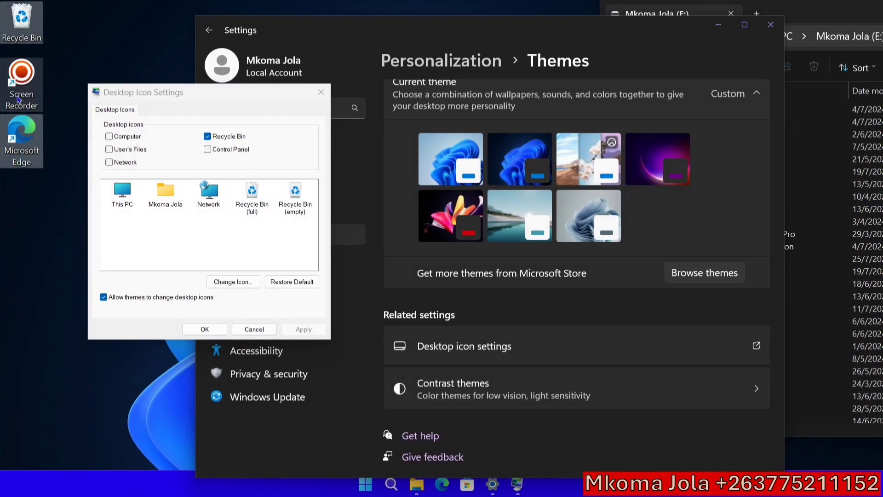
left_click(39, 260)
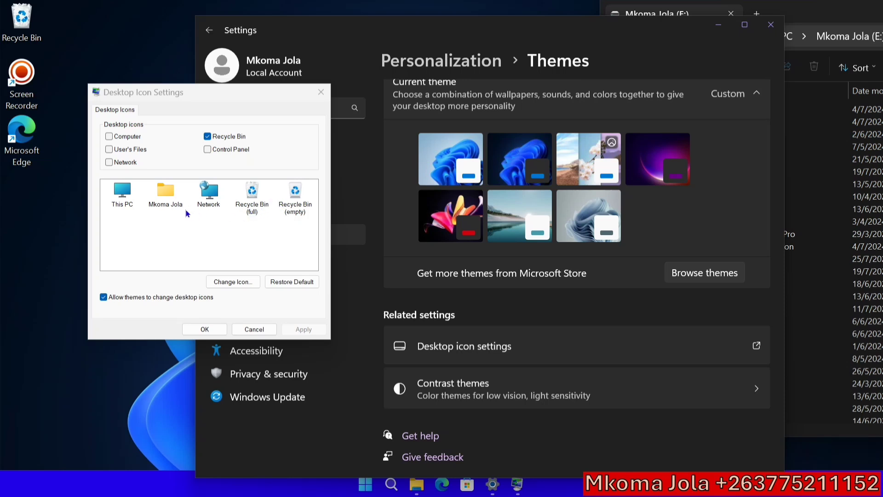
- Enable the Computer and User's Files desktop icons and apply the change
left_click(122, 195)
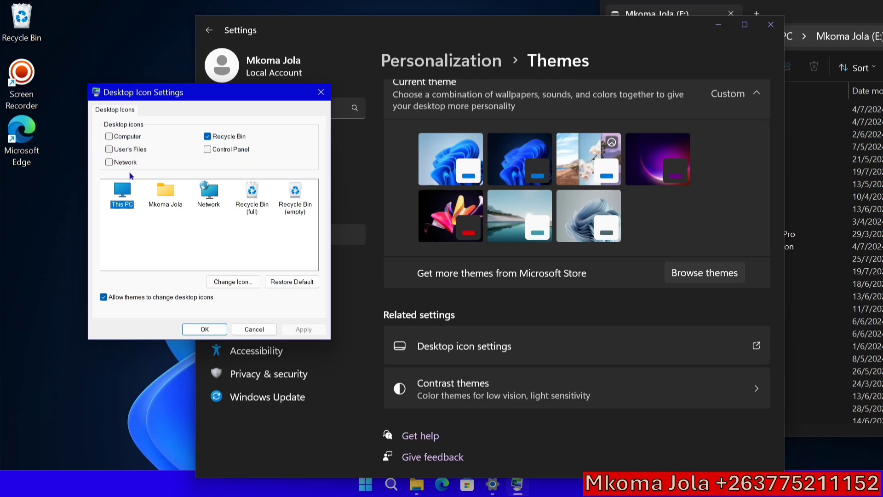
left_click(109, 136)
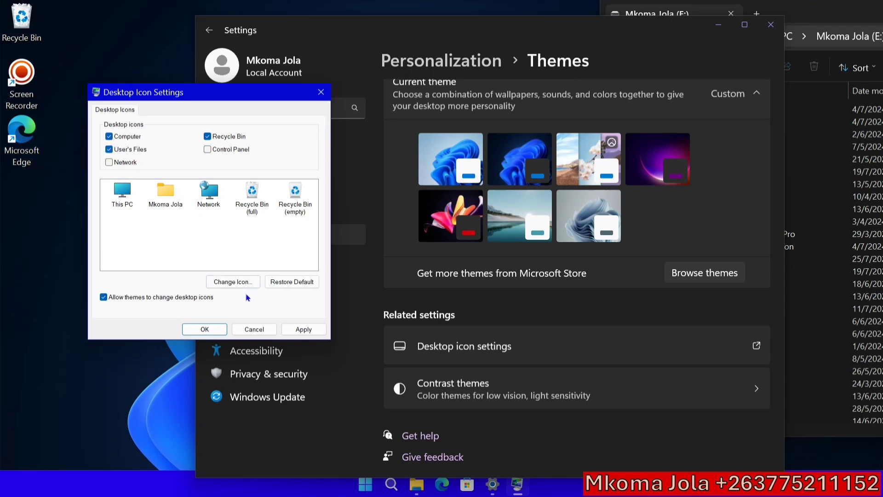
left_click(304, 329)
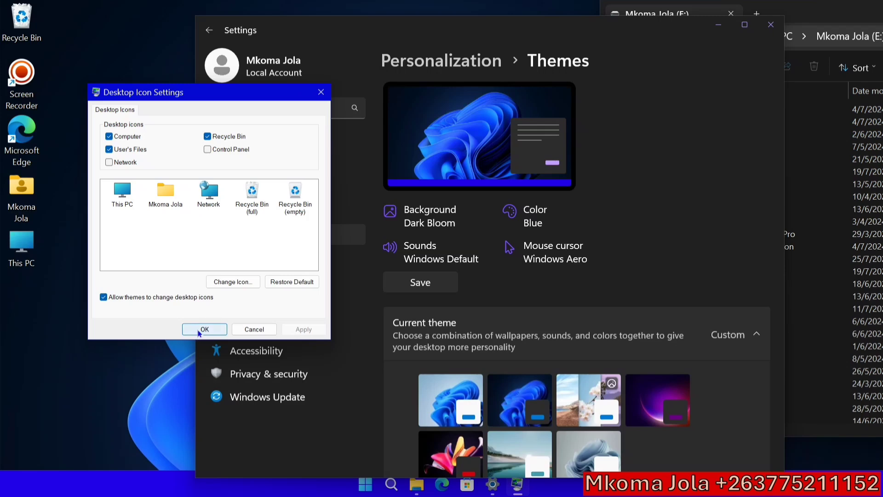
- Browse the replacement icons offered for This PC in imageres.dll
left_click(252, 285)
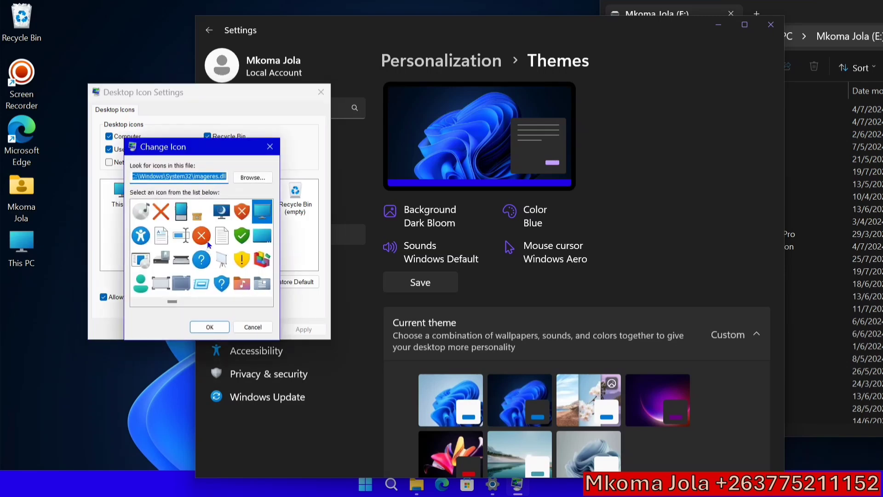
scroll(214, 249, "down", 5)
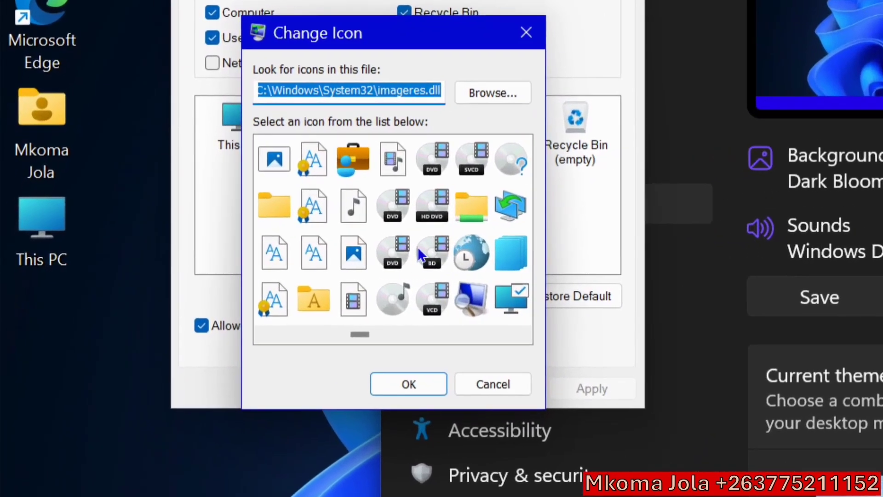
scroll(216, 262, "down", 5)
scroll(426, 244, "up", 5)
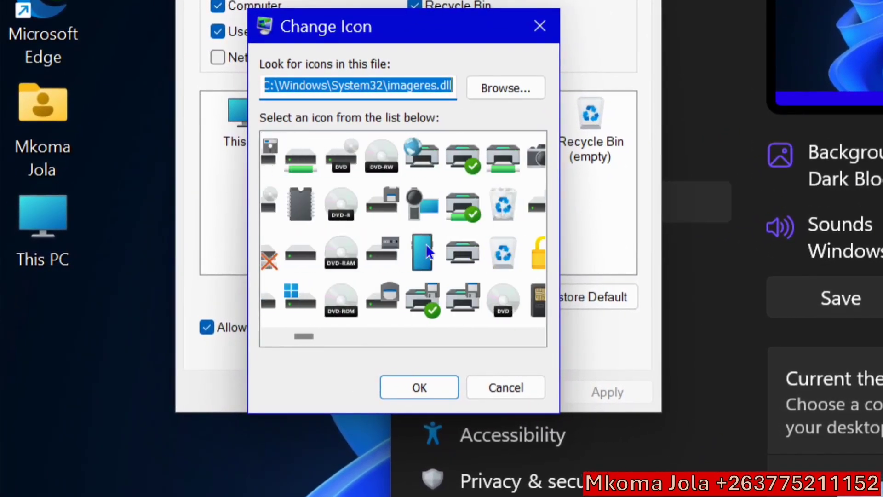
scroll(425, 243, "up", 3)
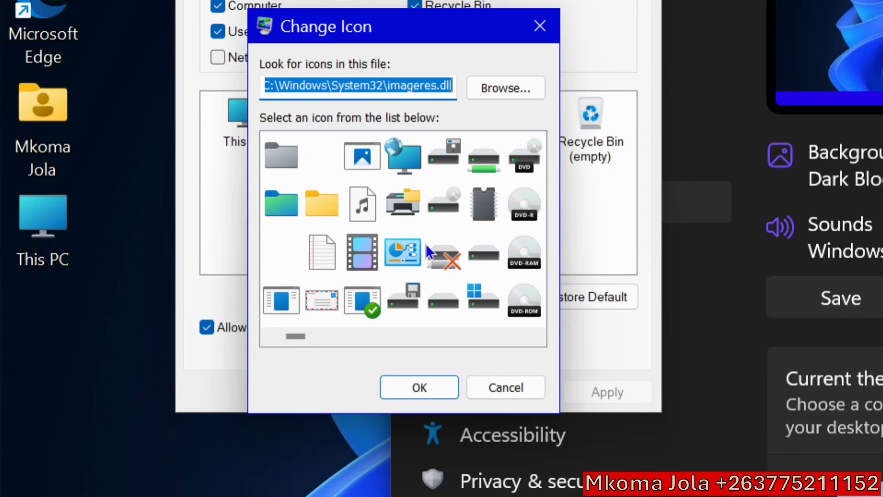
scroll(426, 244, "up", 2)
scroll(426, 244, "down", 5)
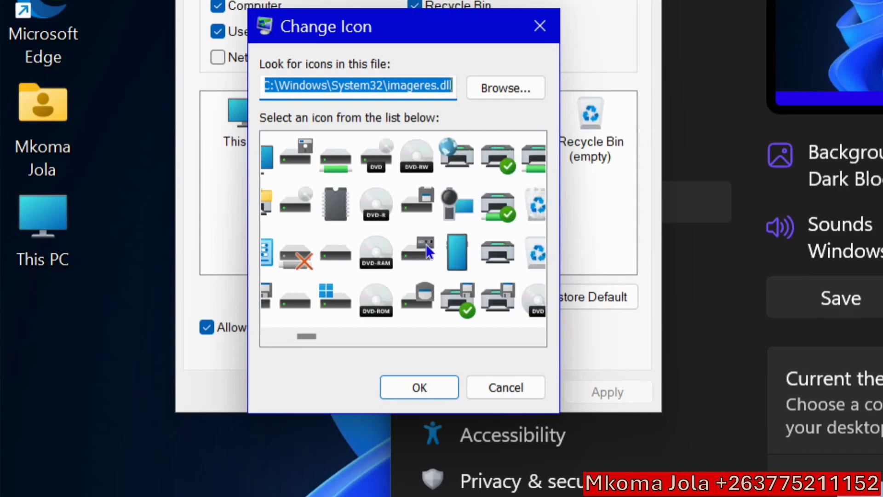
scroll(427, 247, "down", 5)
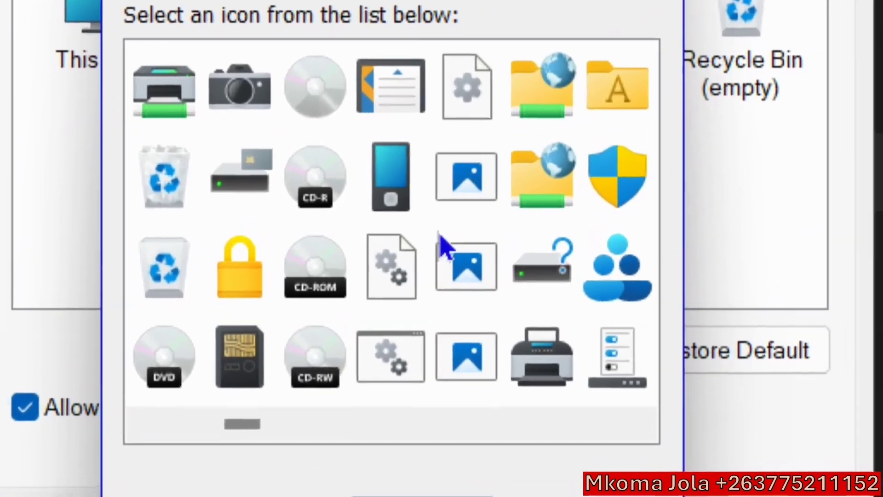
scroll(424, 238, "up", 3)
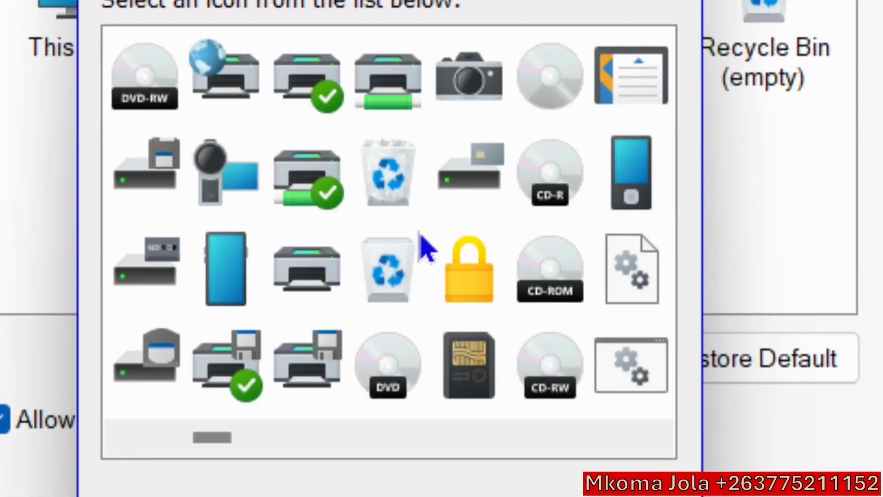
- Try the printer icon with a green check mark for This PC, and discard the icon change by cancelling Desktop Icon Settings
left_click(320, 72)
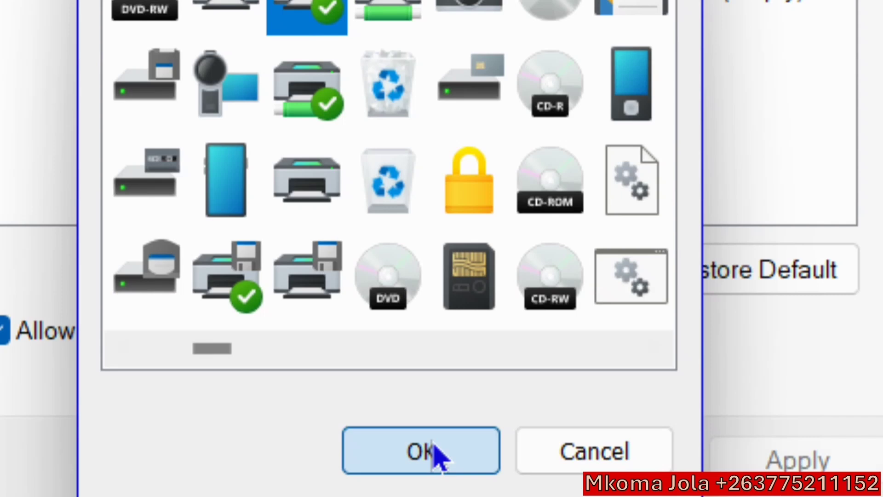
left_click(434, 457)
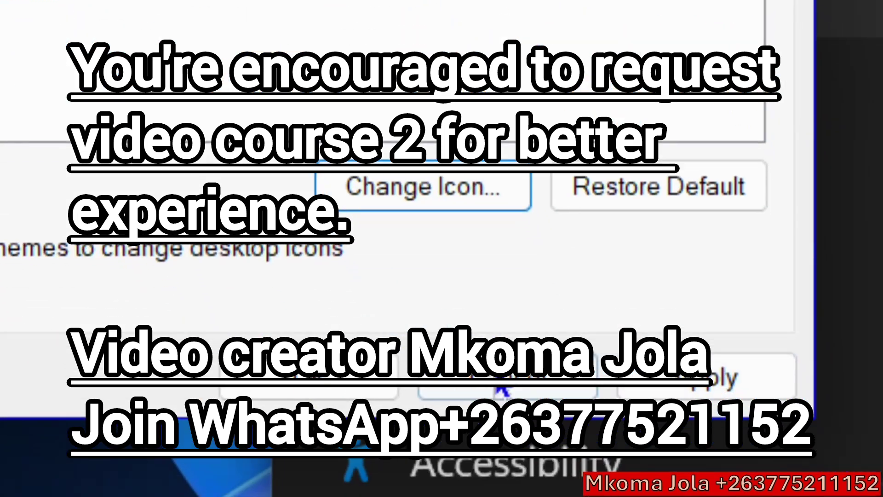
left_click(501, 389)
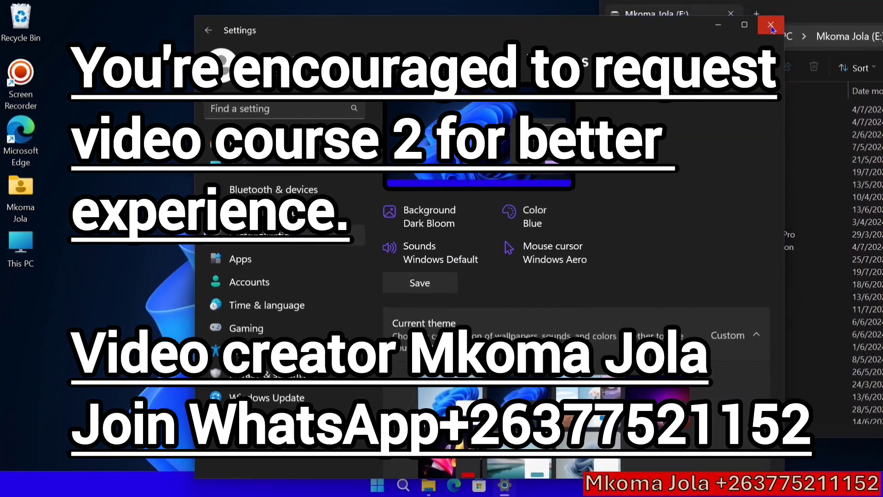
- Close the Settings window
left_click(741, 66)
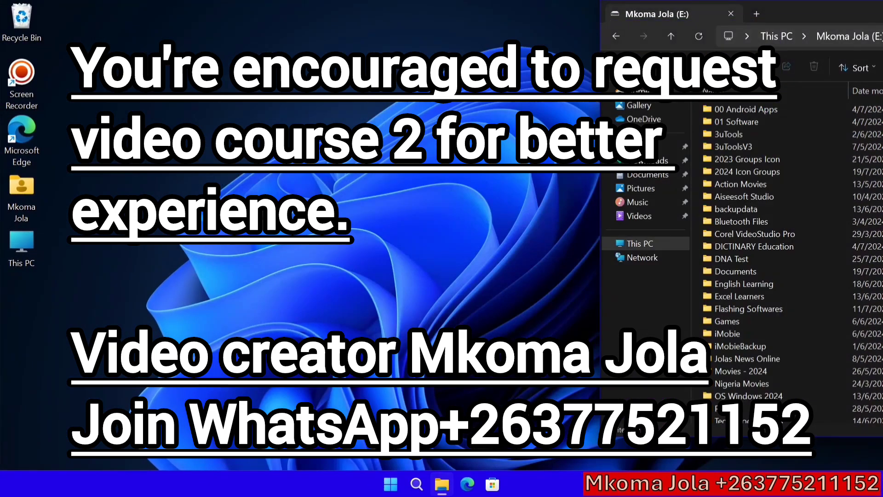